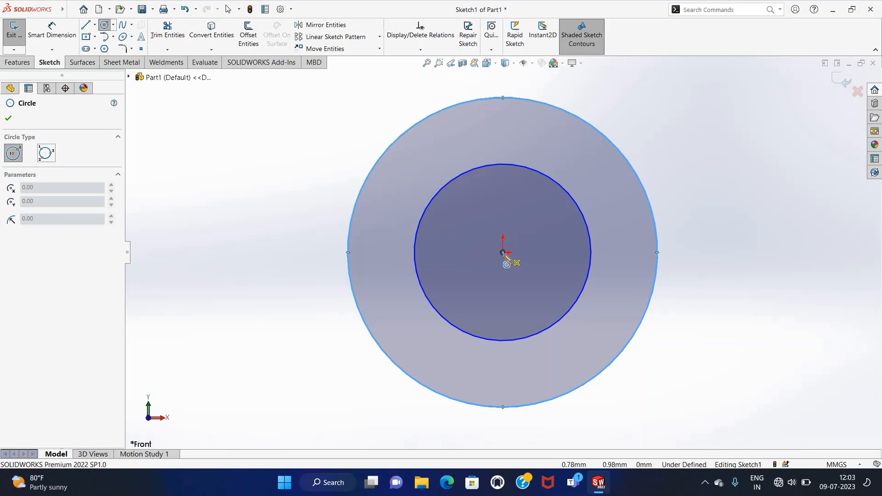
Step: Draw a third circle 376 mm in diameter, centred on the origin and enclosing the two existing circles
click(503, 252)
click(718, 315)
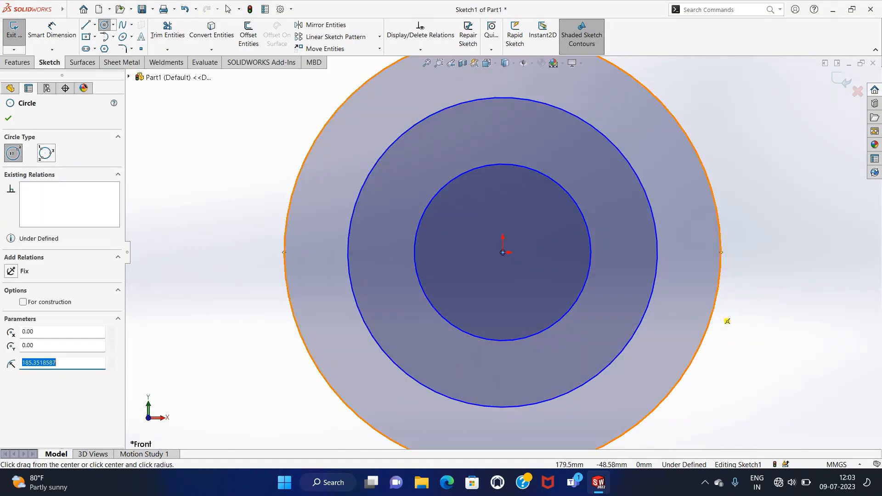
text(0)
key(Return)
key(Escape)
key(z)
key(z)
key(z)
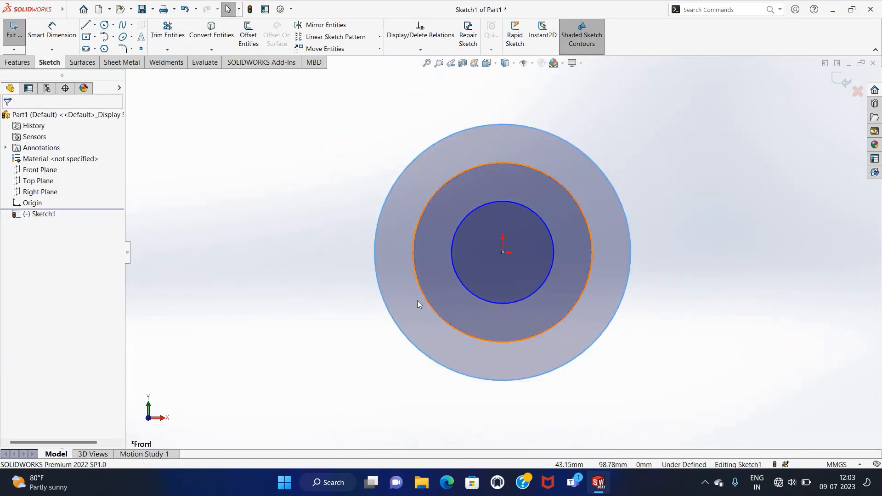
Step: Convert the middle of the three concentric circles to construction geometry
click(267, 227)
click(434, 199)
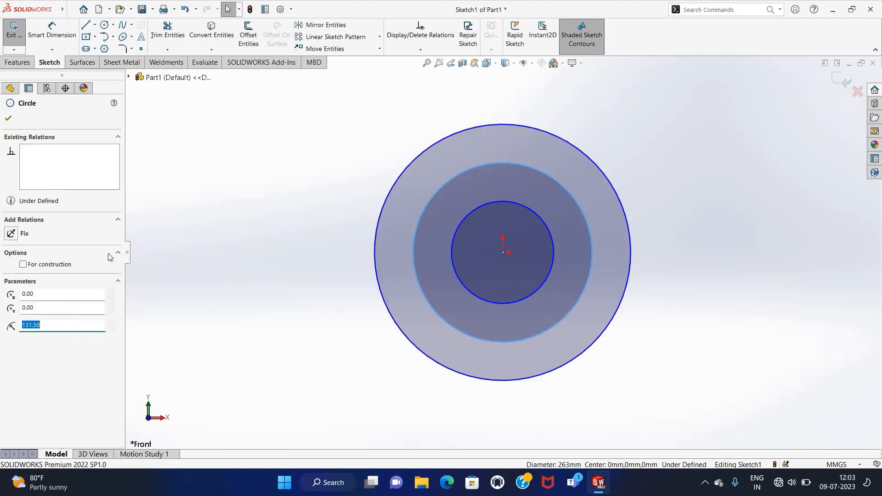
click(23, 266)
click(268, 248)
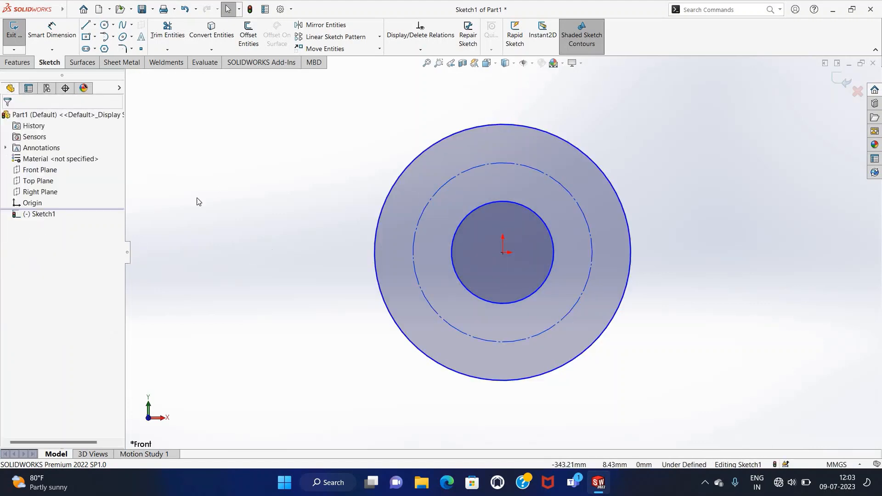
Step: Draw a long horizontal centerline through the origin, extending well beyond both sides of the outer circle
click(95, 24)
click(110, 48)
key(z)
key(z)
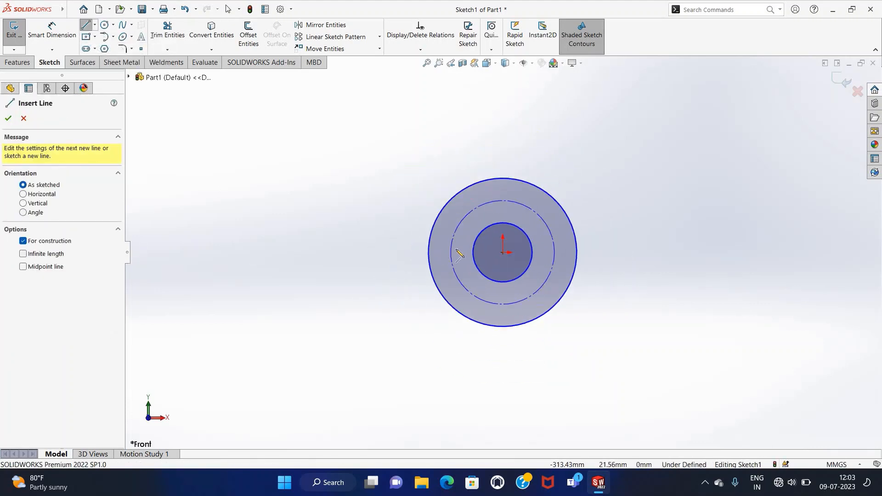
click(231, 252)
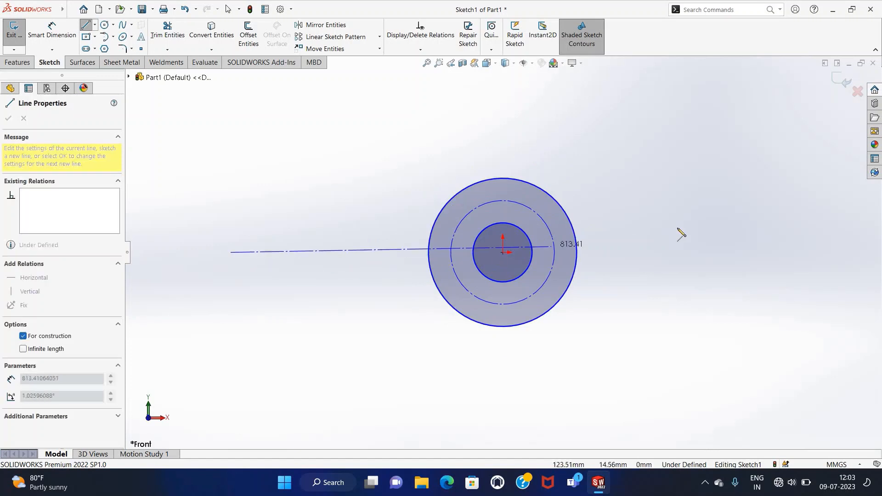
click(771, 253)
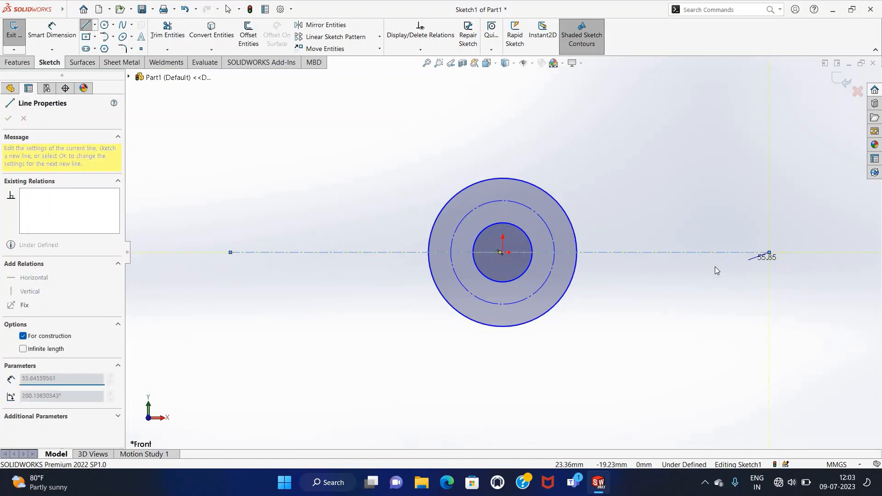
key(Escape)
Step: Add diameter dimensions to the outer circle and the central circle, keeping their current sizes
scroll(408, 264, down, 1)
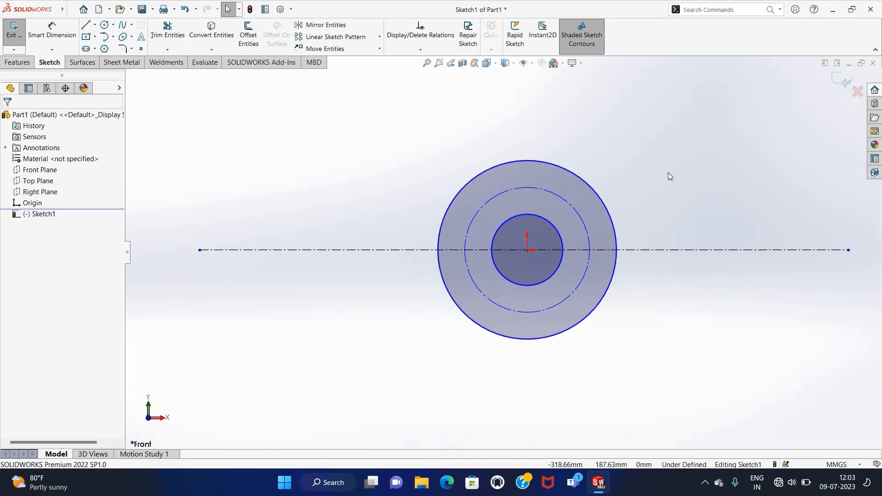
scroll(667, 199, down, 1)
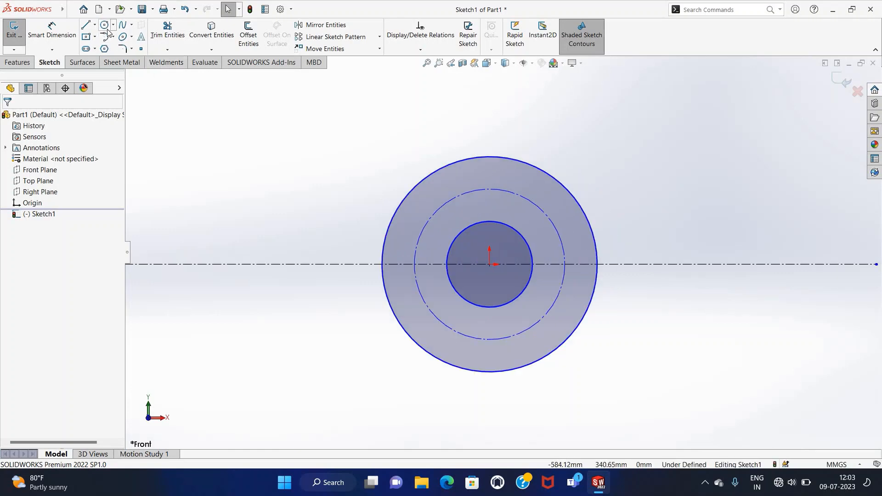
click(55, 33)
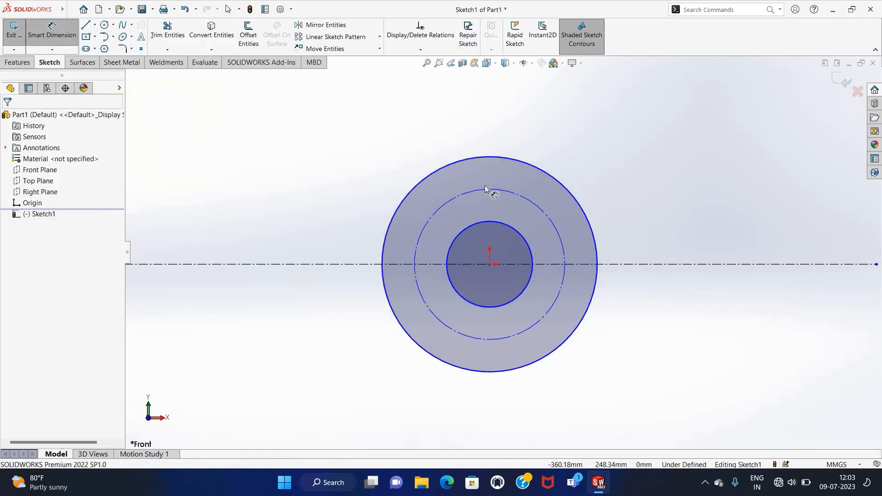
click(535, 169)
click(494, 107)
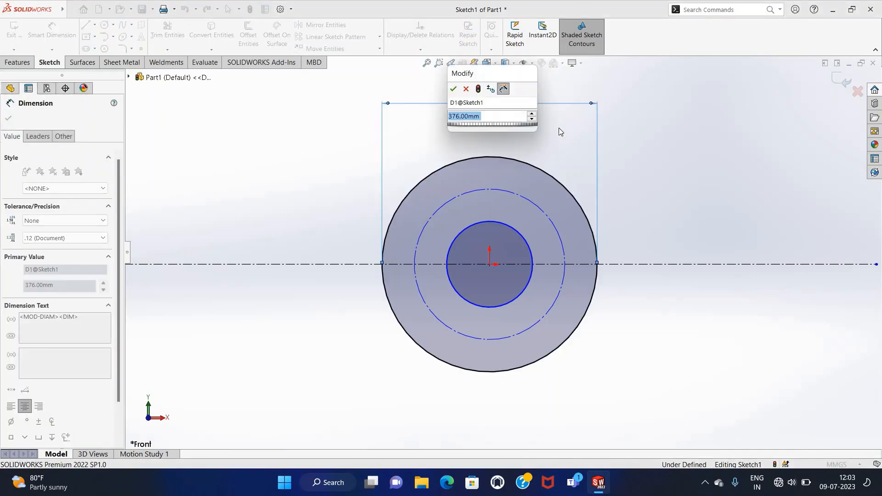
click(455, 90)
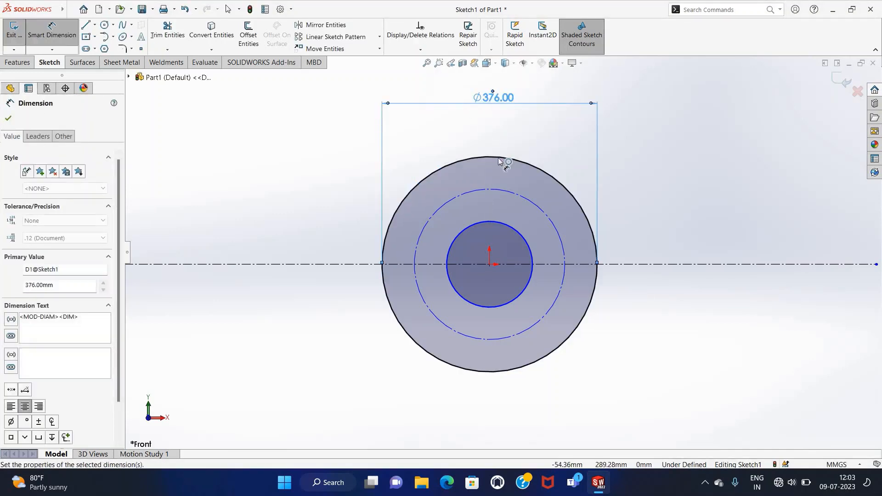
click(489, 222)
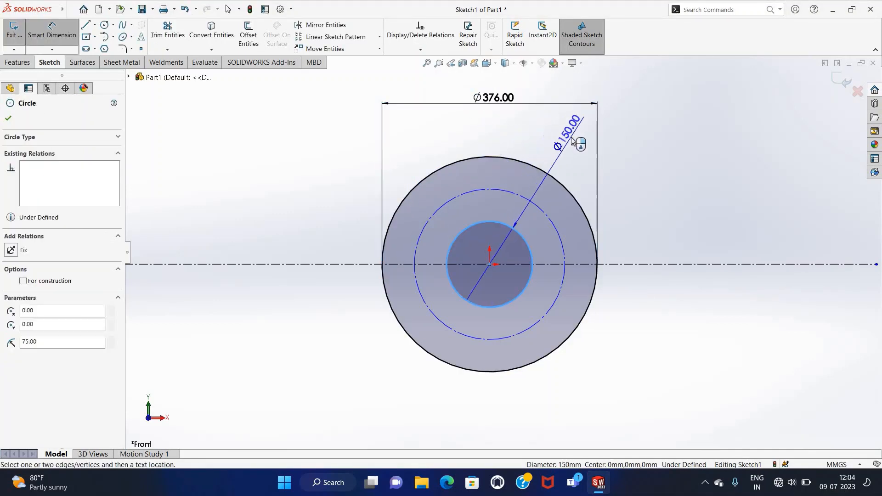
click(576, 149)
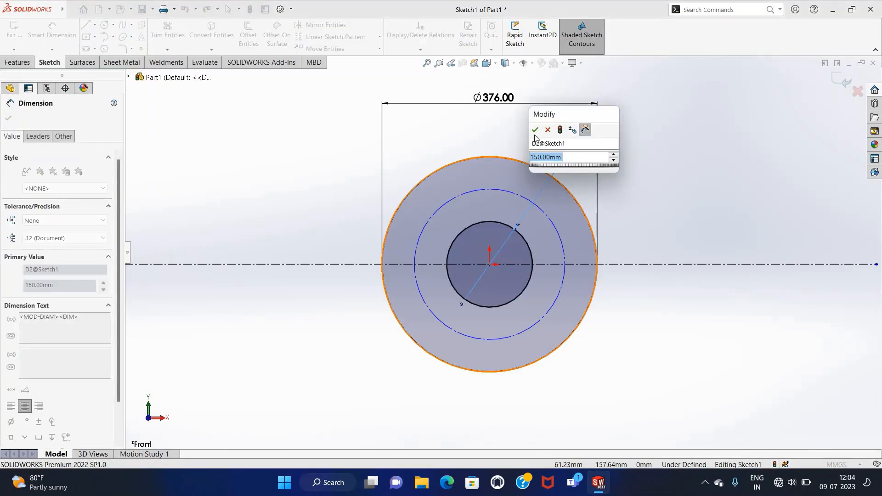
key(Return)
Step: Add a diameter dimension to the construction circle, keeping its current size
click(441, 205)
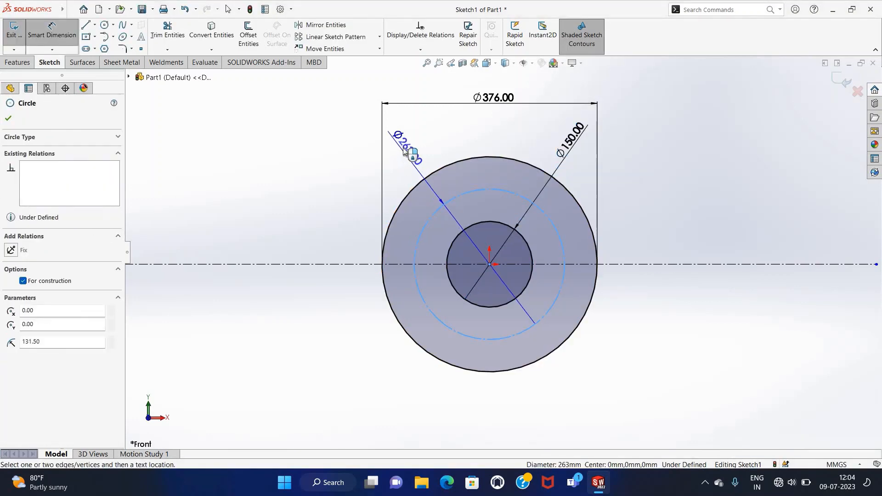
click(410, 148)
key(Return)
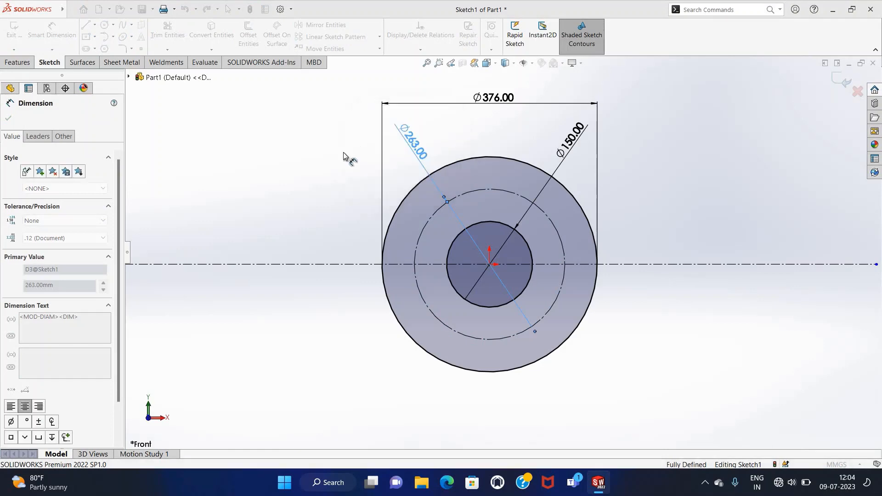
key(Escape)
Step: Draw a circle of 18 mm radius centred where the construction circle meets the horizontal centerline on the right side
click(105, 24)
scroll(570, 276, down, 2)
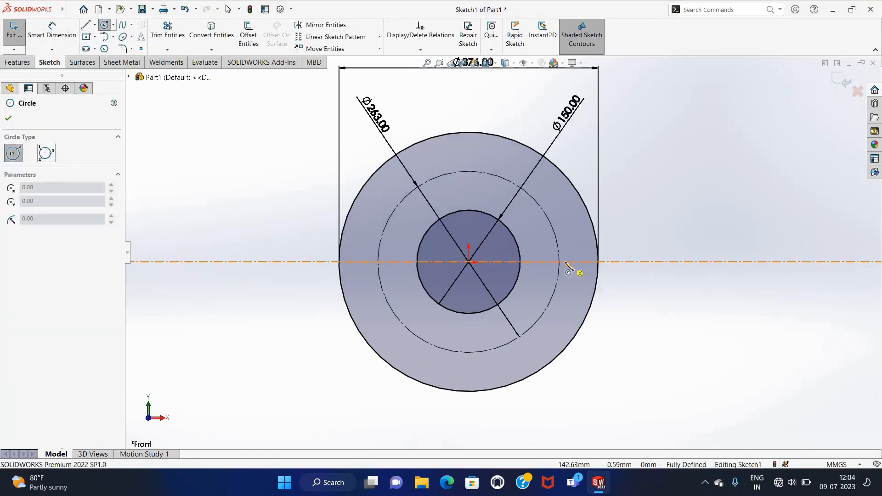
click(559, 262)
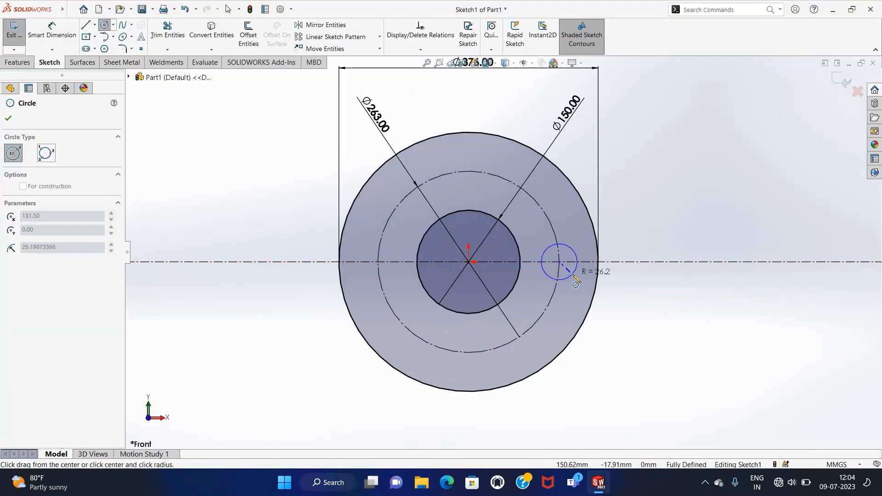
click(573, 276)
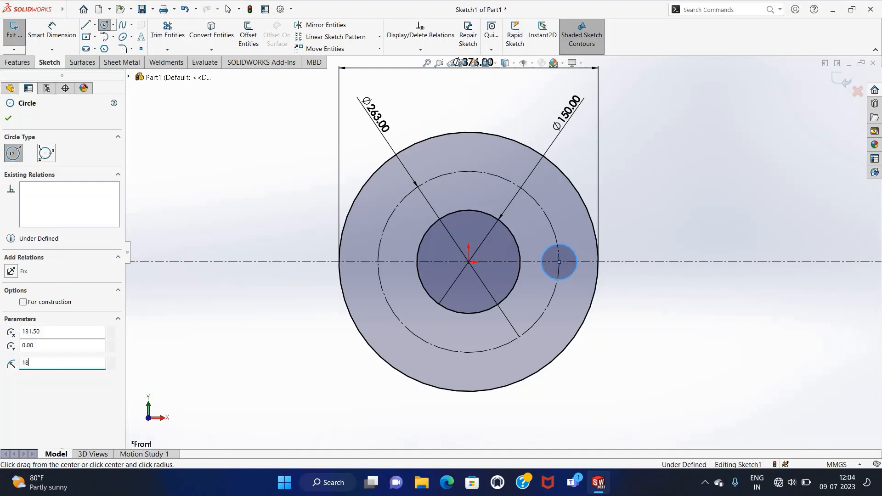
Step: Draw a concentric circle of 37.50 mm radius around the small circle on the right side of the construction circle
click(560, 262)
click(574, 276)
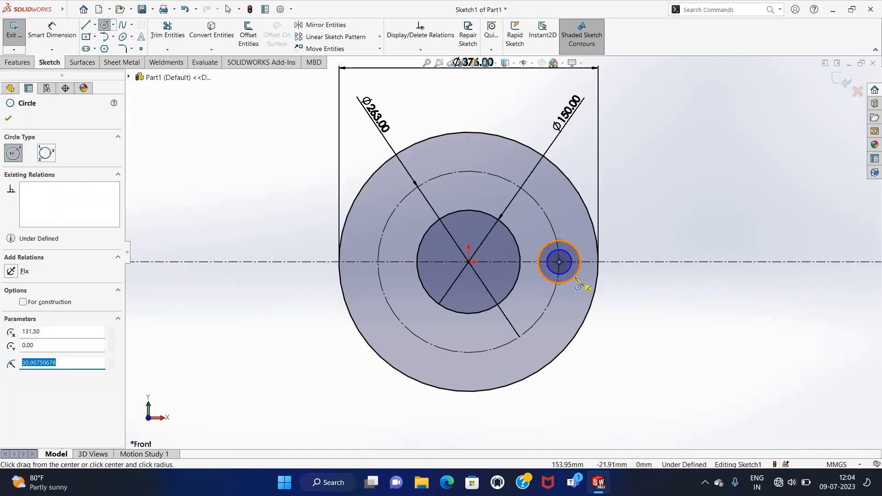
text(37.50)
key(Return)
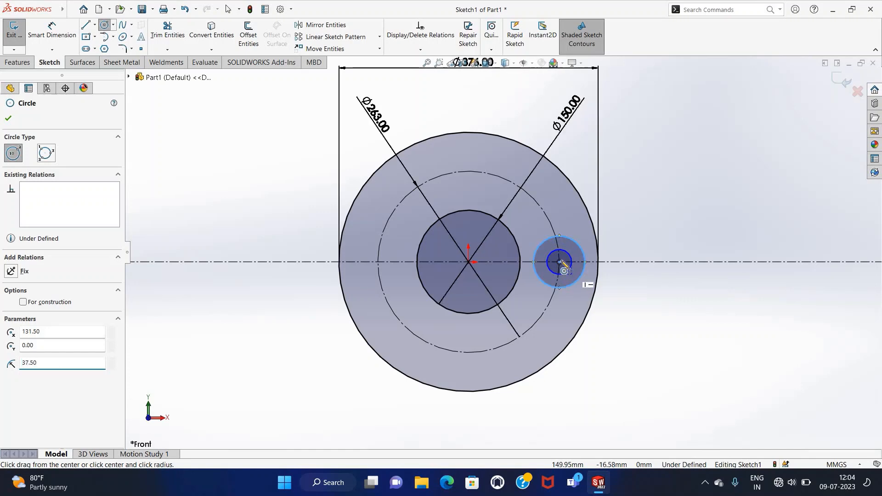
key(Escape)
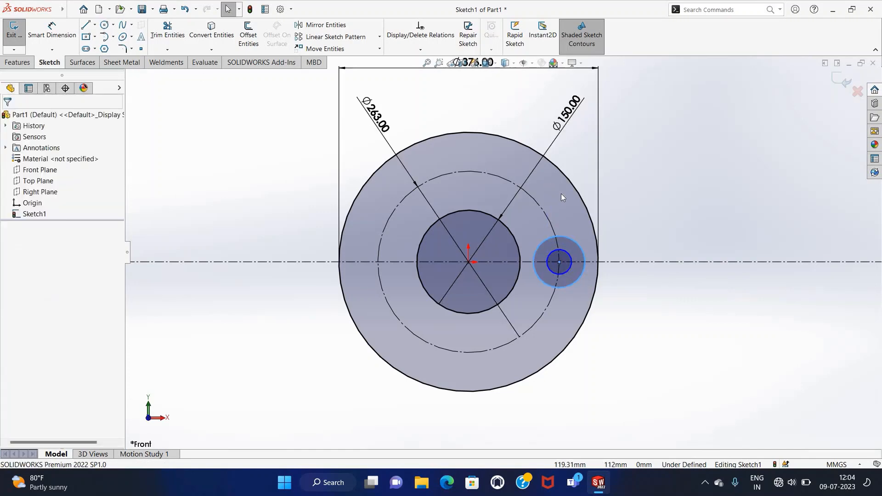
Step: Add diameter dimensions to both small concentric circles on the construction circle, keeping their current sizes
click(52, 30)
click(567, 275)
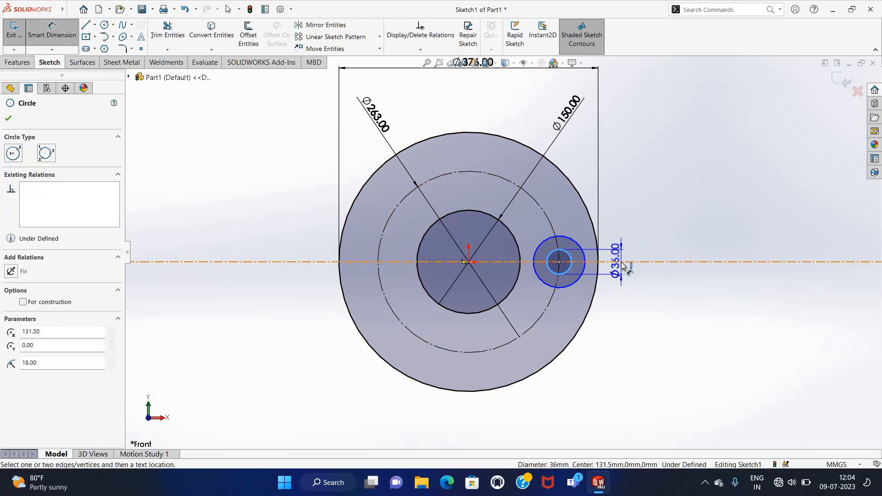
click(628, 262)
click(612, 294)
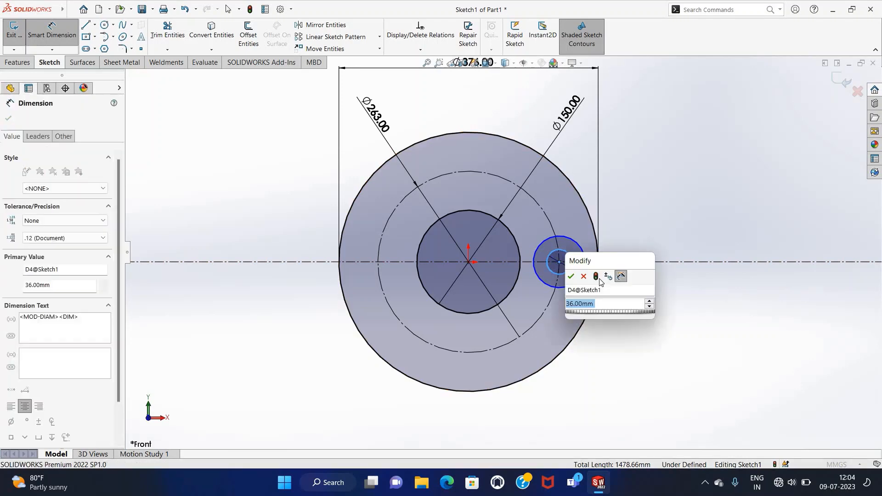
key(Return)
click(572, 237)
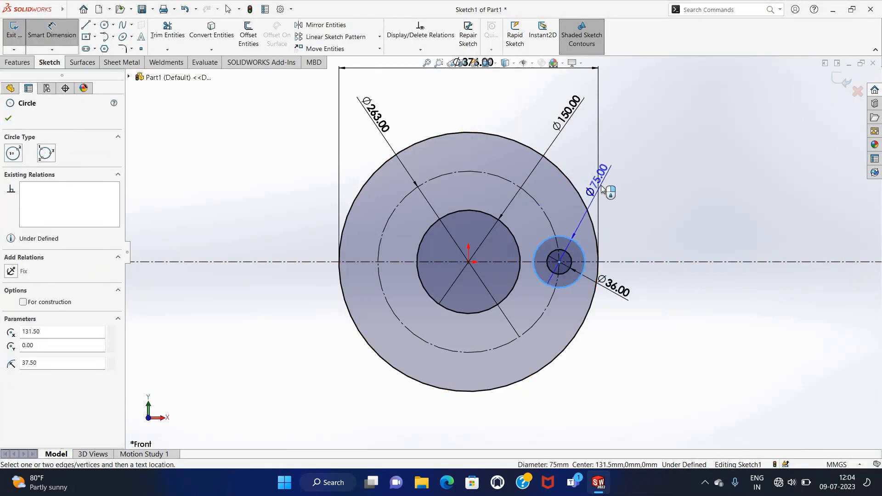
click(625, 199)
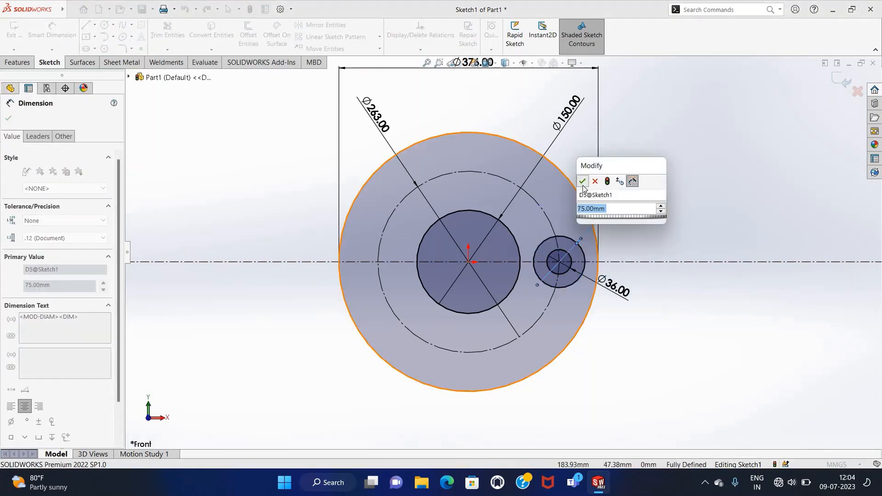
key(Return)
key(Escape)
Step: Circular-pattern the two small concentric circles about the origin with 6 equally spaced instances over 360 degrees
click(379, 36)
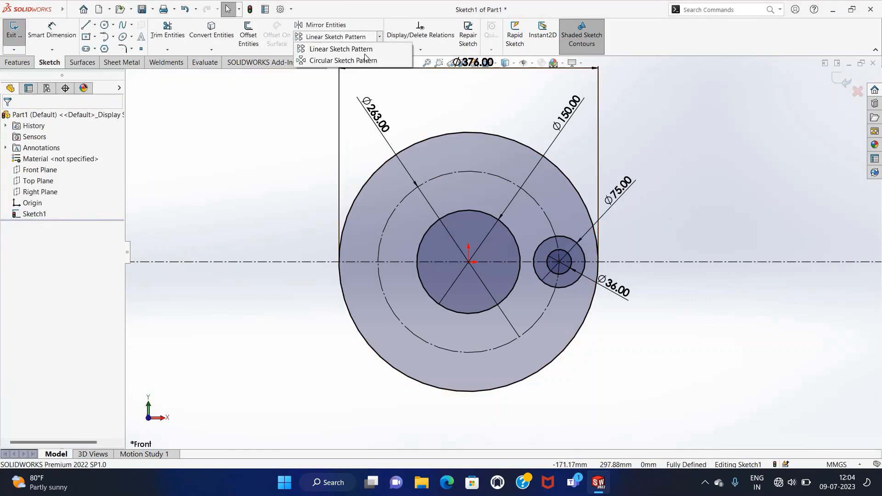
click(340, 60)
click(551, 257)
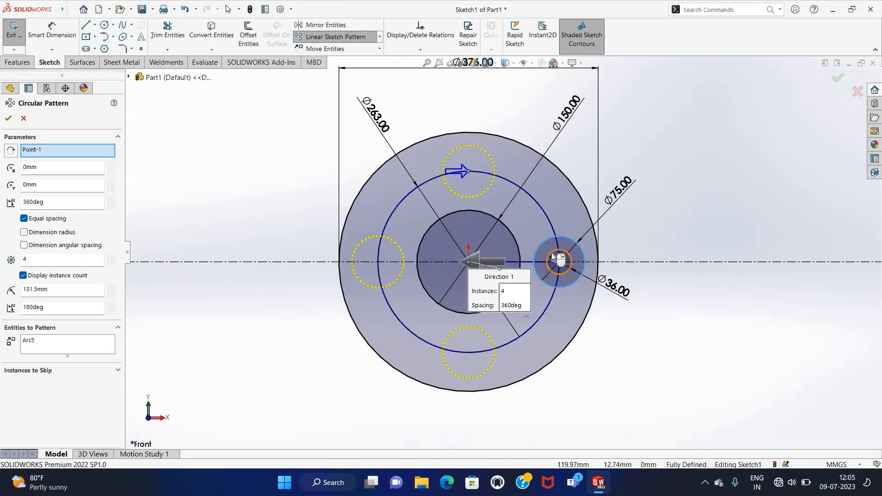
click(553, 257)
click(48, 259)
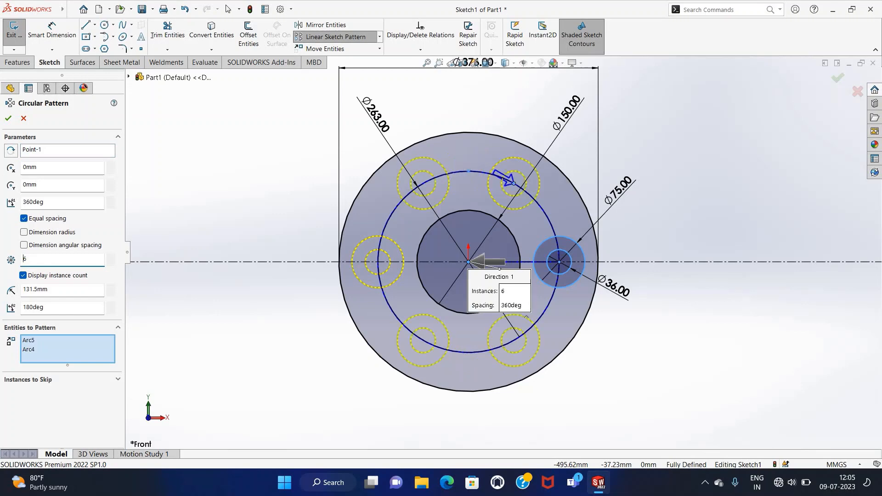
click(10, 120)
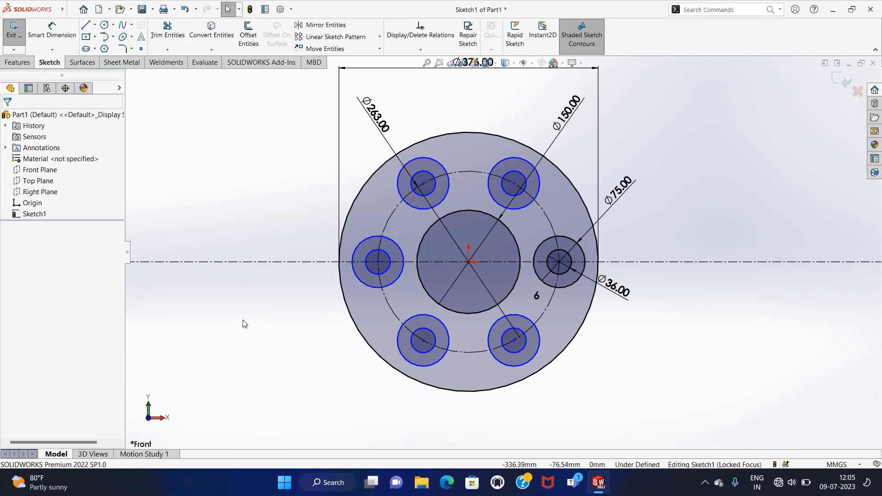
click(52, 33)
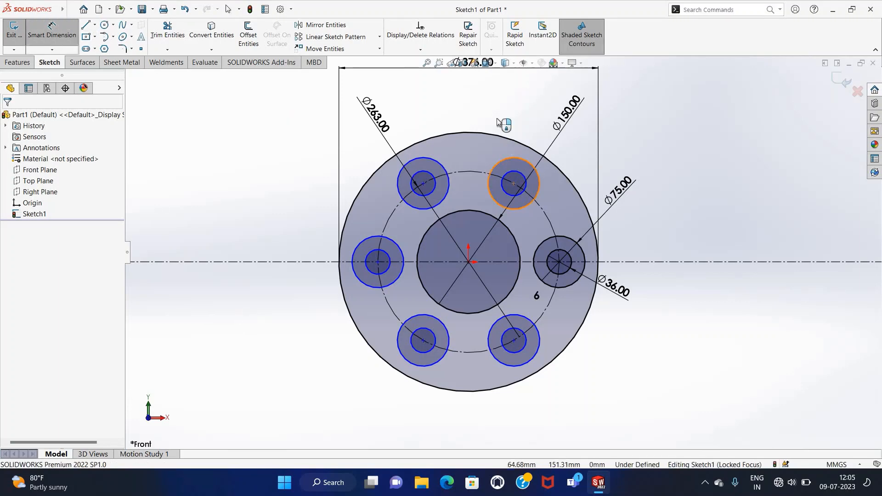
click(508, 109)
click(520, 189)
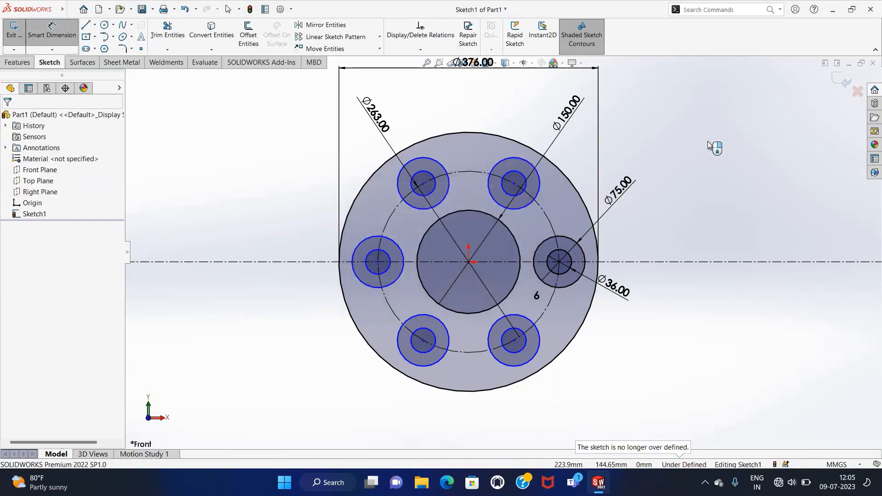
key(Escape)
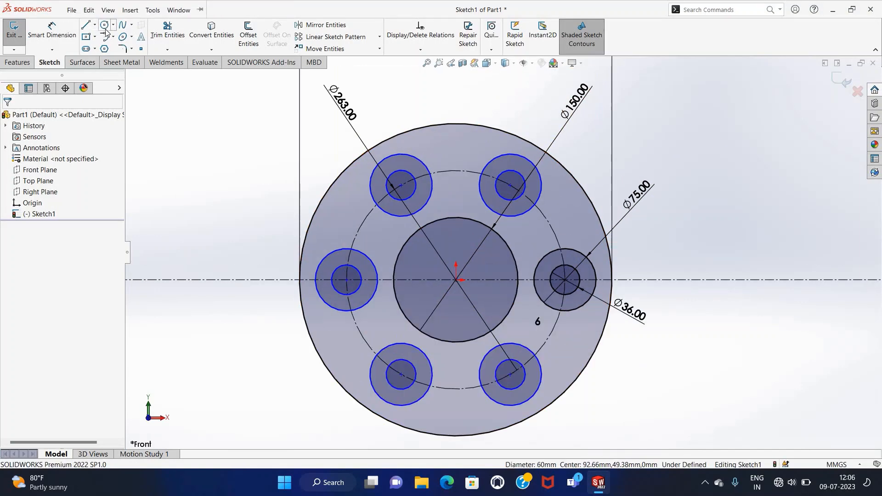
Step: Draw a circle of about 31.7 mm radius centred on the construction circle, between the right and upper-right 75 mm circles
click(105, 26)
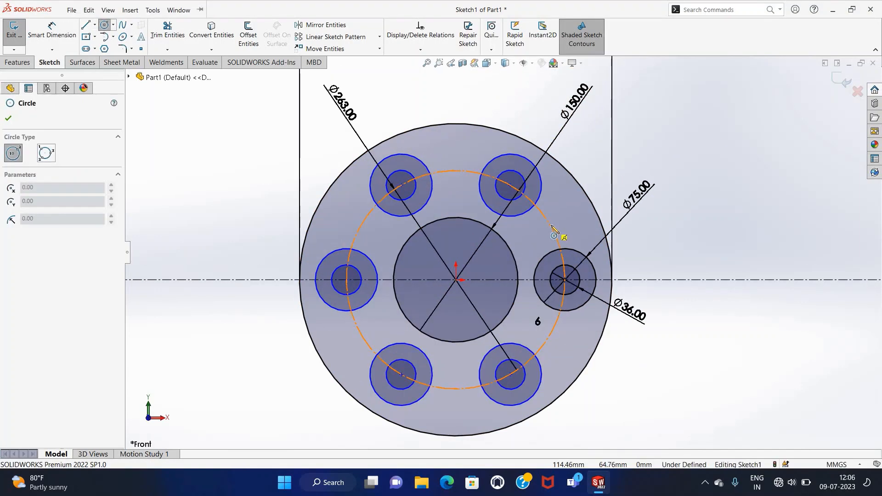
click(550, 226)
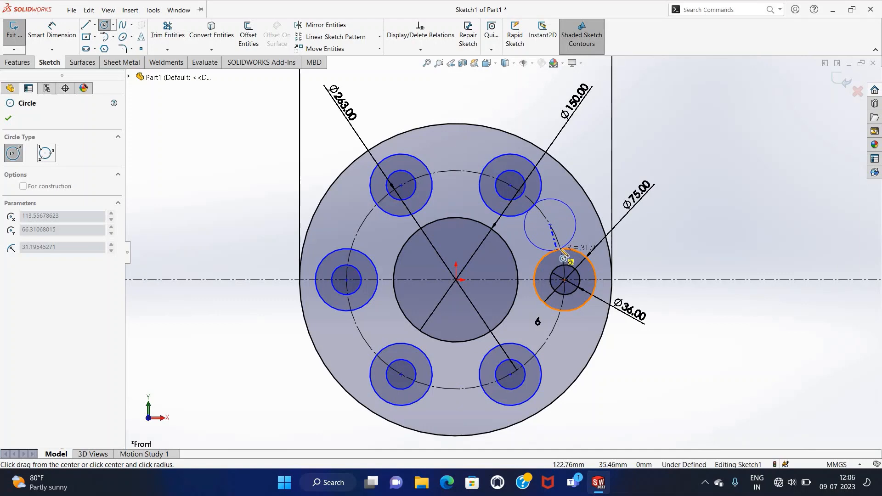
click(562, 251)
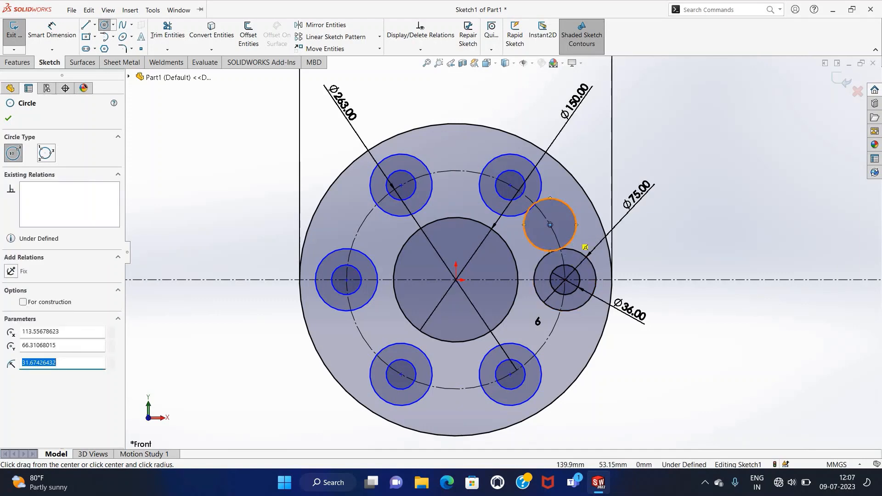
key(Escape)
Step: Make the new circle tangent to the 75 mm circle on its right side and to the upper-right outer pattern circle
scroll(574, 205, down, 2)
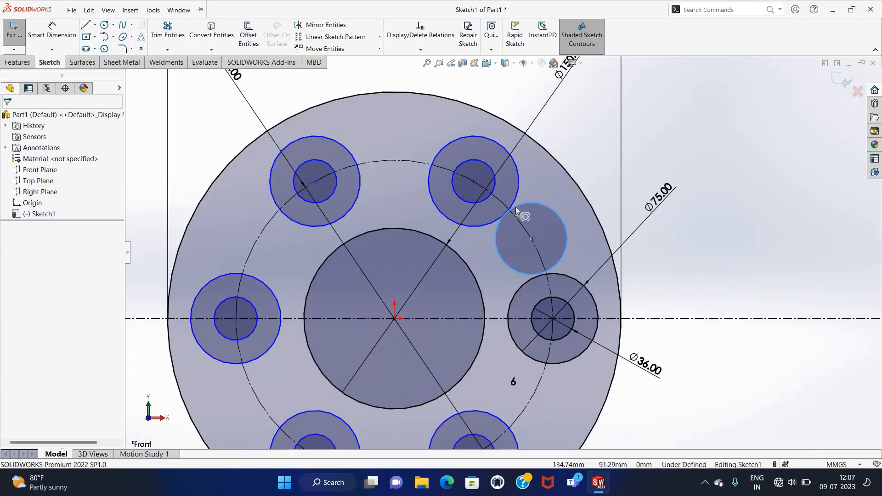
click(523, 289)
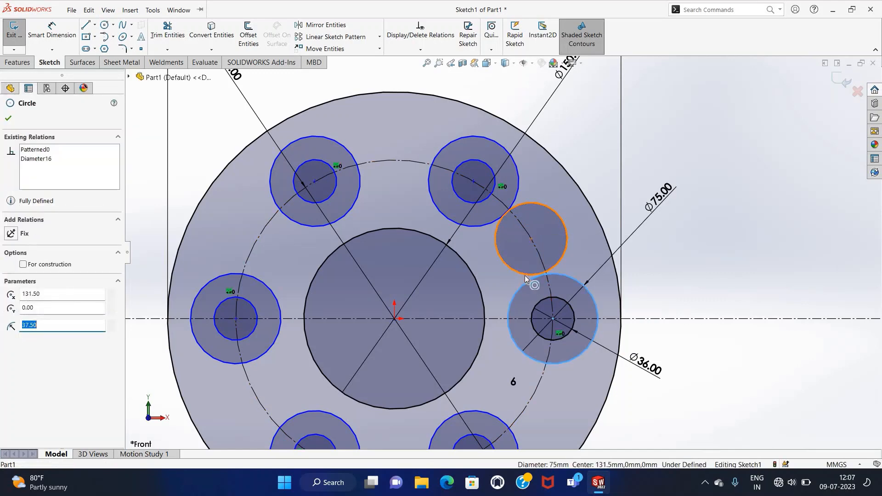
ctrl+click(525, 277)
click(28, 294)
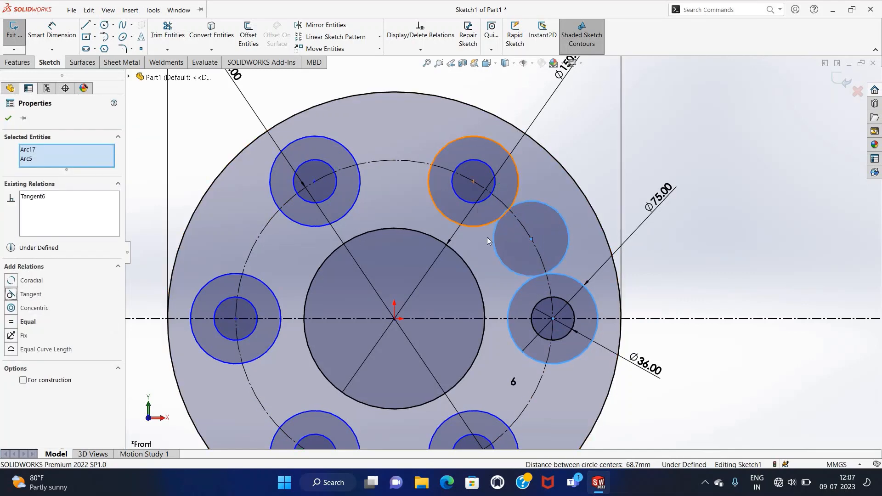
click(505, 212)
ctrl+click(494, 233)
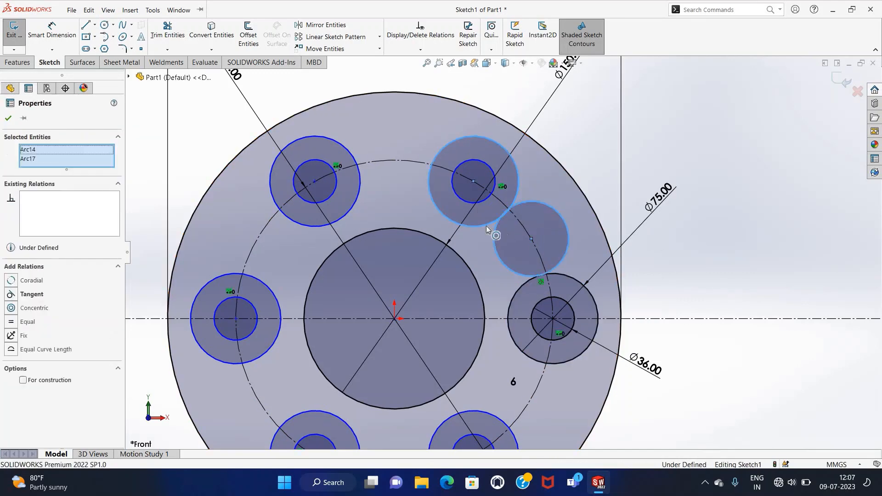
click(12, 294)
click(702, 251)
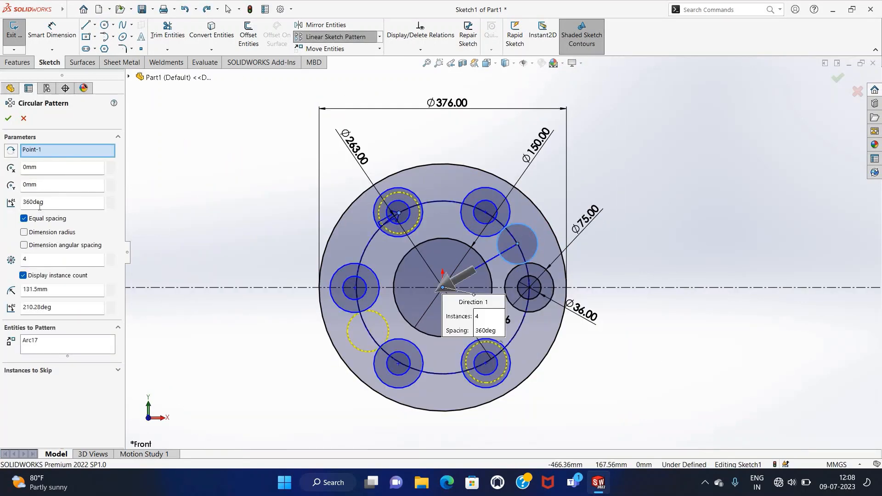
Step: Circular-pattern the new tangent circle about the origin with 6 equally spaced instances over 360 degrees
double_click(32, 261)
text(6)
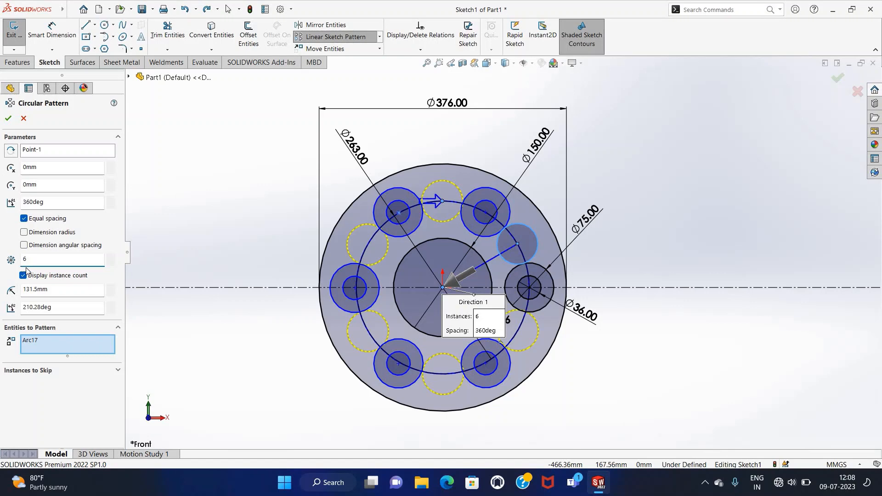
click(8, 119)
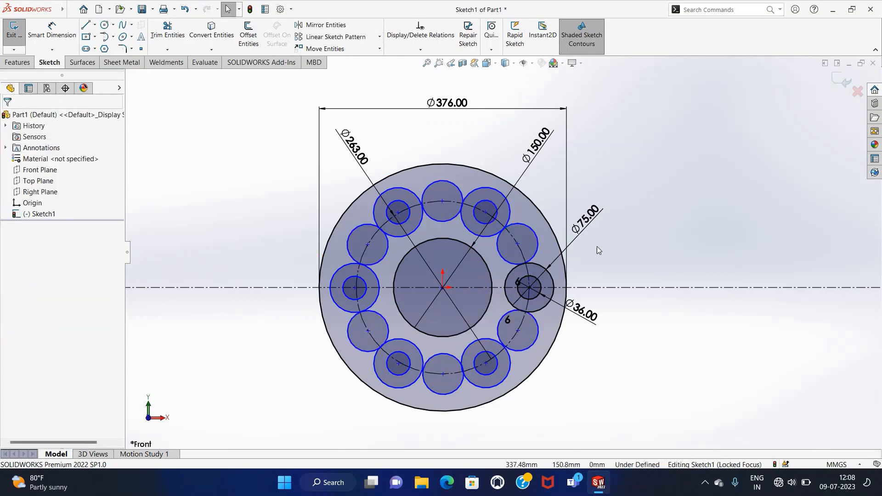
Step: Make the topmost patterned circle tangent to the outer circles of the upper-left and upper-right hole pairs
scroll(446, 346, down, 3)
scroll(450, 359, down, 3)
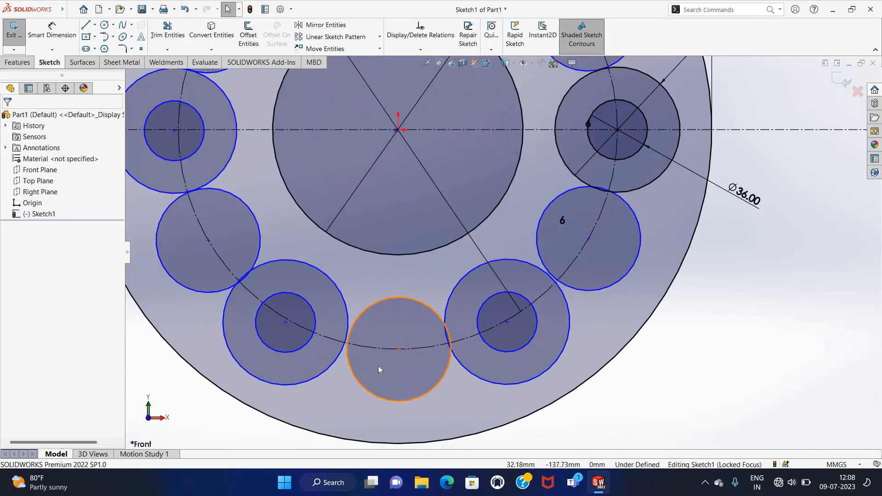
scroll(360, 217, up, 3)
scroll(479, 114, up, 3)
scroll(432, 176, down, 6)
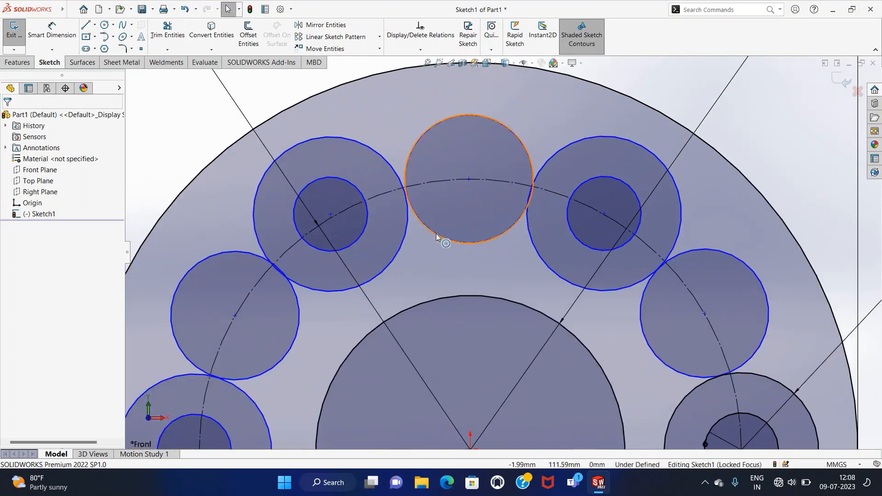
click(407, 232)
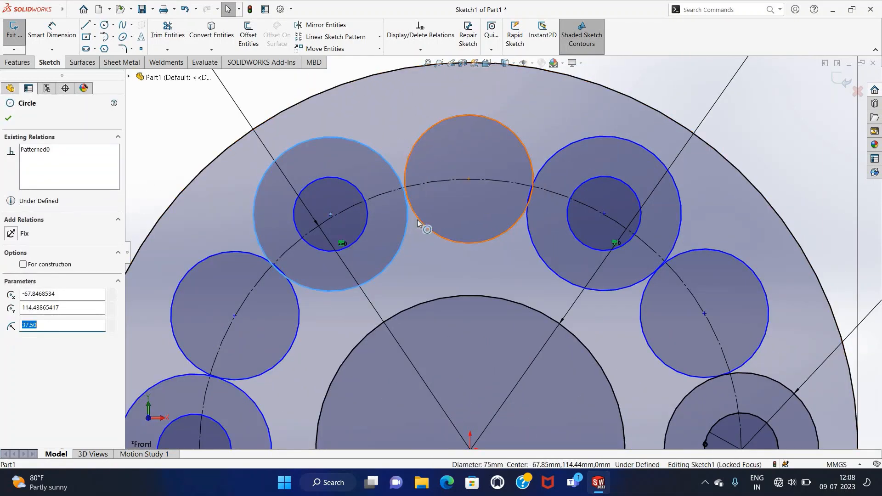
ctrl+click(425, 225)
click(15, 295)
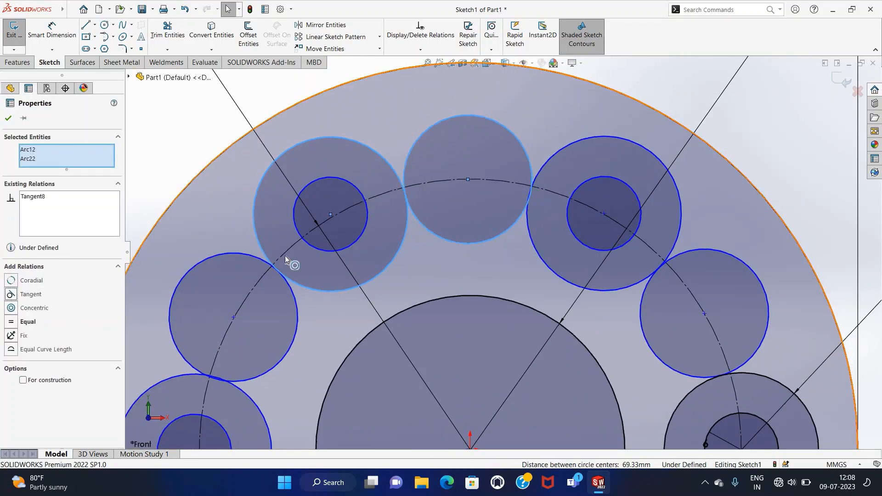
click(529, 229)
ctrl+click(519, 220)
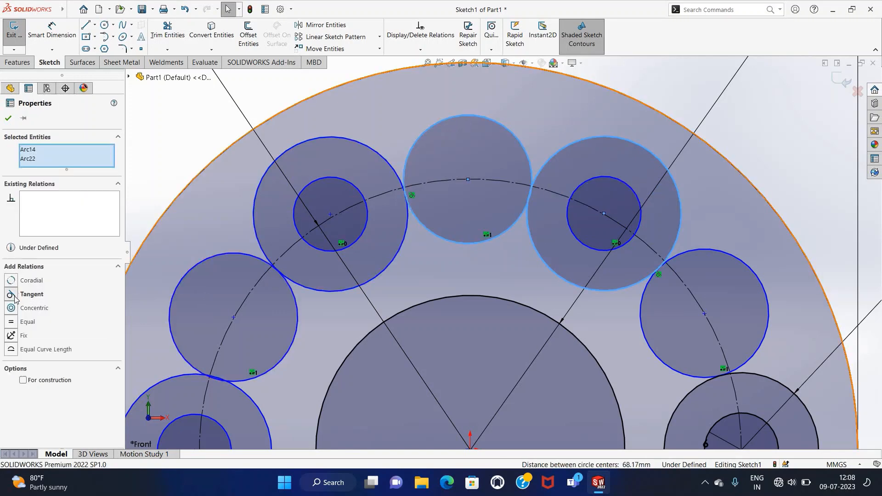
click(14, 296)
scroll(329, 272, up, 1)
scroll(330, 274, up, 5)
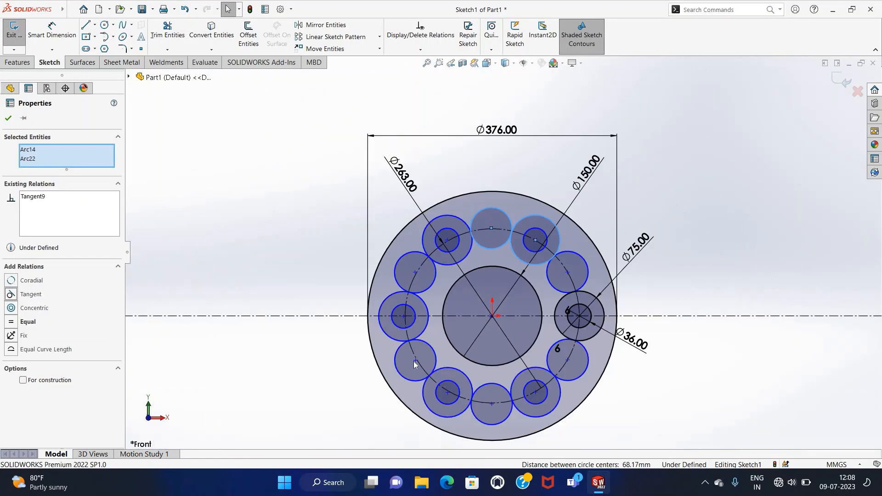
scroll(453, 368, down, 6)
scroll(475, 249, up, 8)
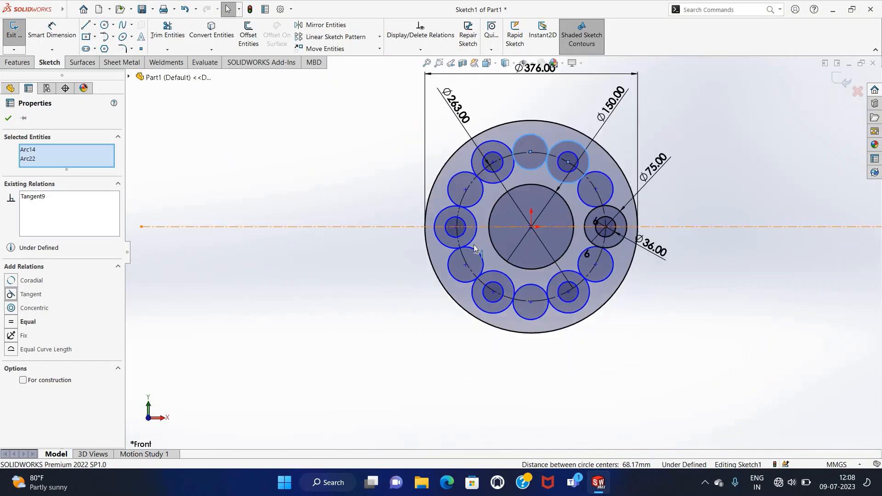
scroll(475, 250, up, 2)
scroll(565, 186, down, 2)
click(661, 156)
Step: Power-trim the outward-facing portions of all six in-between circles, leaving only their arcs facing the centre
click(167, 33)
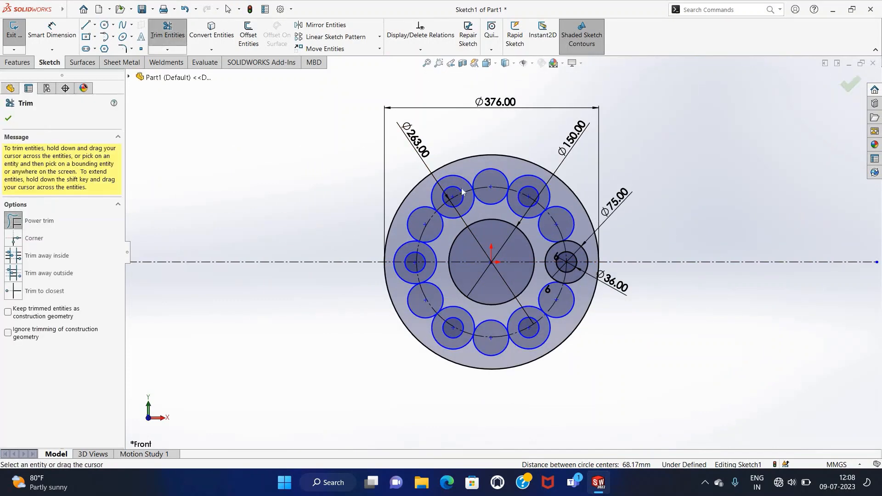
scroll(462, 189, down, 2)
click(509, 169)
click(629, 240)
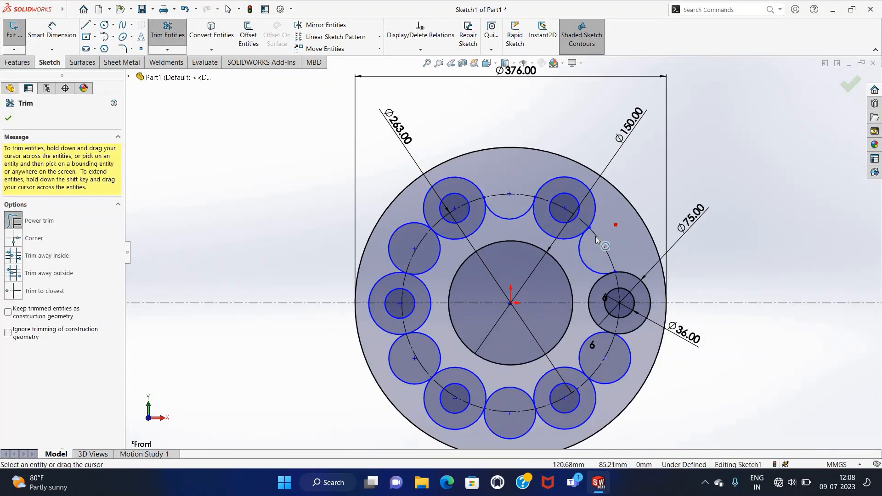
click(395, 230)
drag(396, 366, 402, 379)
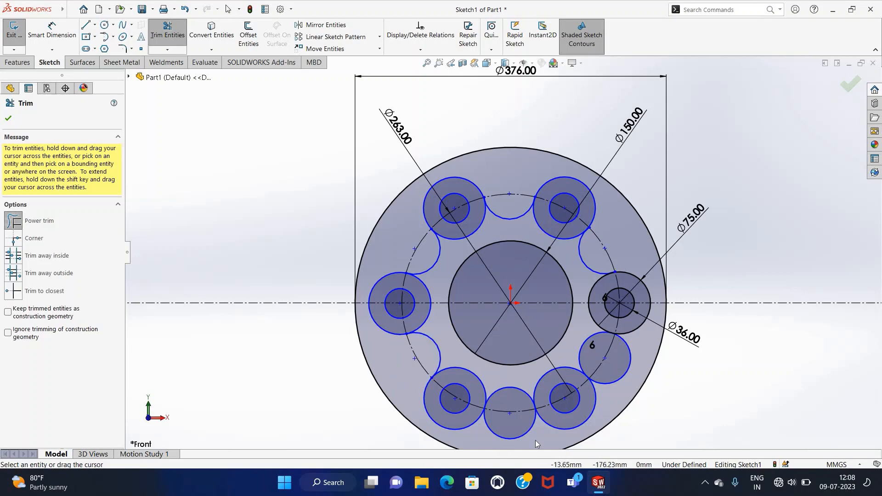
drag(536, 441, 596, 409)
drag(620, 376, 621, 377)
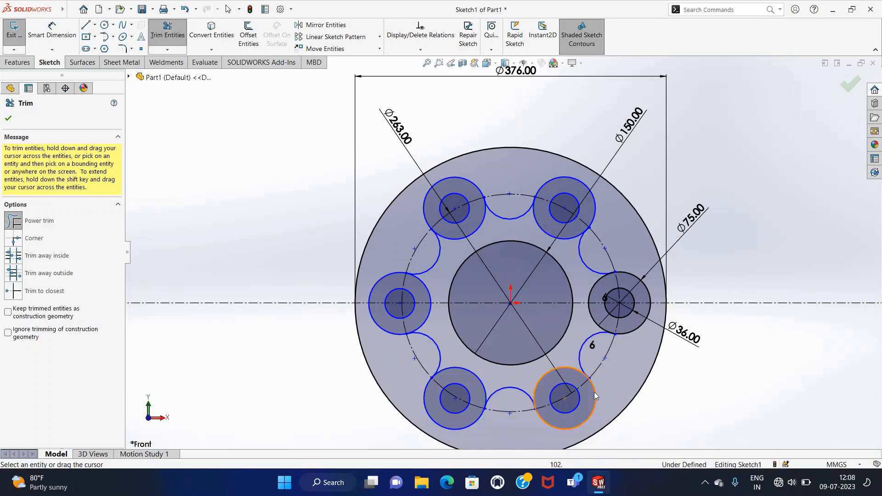
Step: Power-trim the inward-facing portions of the six 75 mm circles so their outer arcs join the concave arcs in one wavy contour
scroll(594, 393, down, 1)
drag(566, 363, 519, 379)
drag(443, 348, 416, 348)
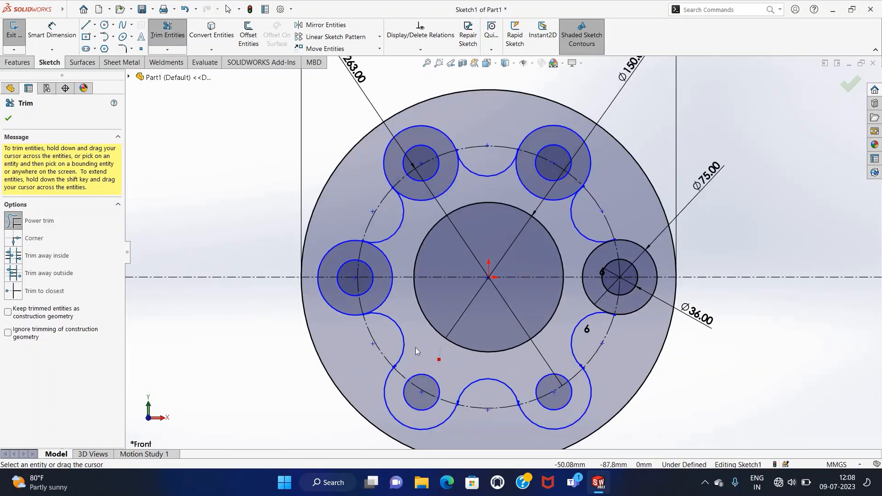
drag(401, 256, 389, 291)
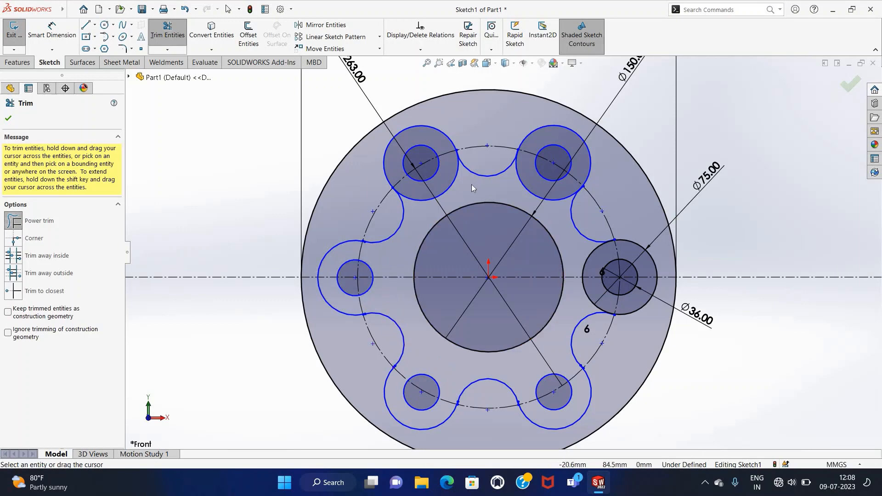
mouse_move(454, 185)
mouse_down()
mouse_move(548, 203)
mouse_move(578, 246)
mouse_move(580, 275)
mouse_up()
Step: Trim the small overlapping arc stubs at both ends of the upper-left concave arc
scroll(371, 250, down, 10)
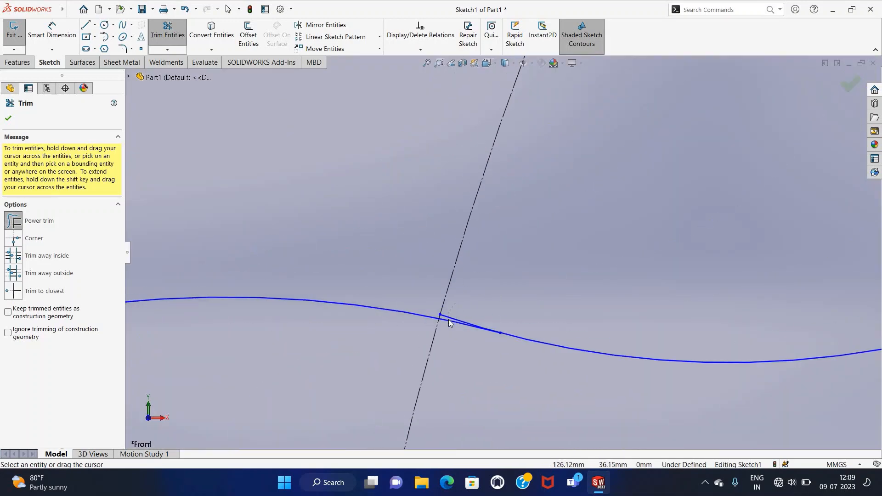
drag(449, 319, 448, 309)
scroll(499, 253, up, 10)
scroll(609, 69, down, 5)
scroll(517, 224, down, 3)
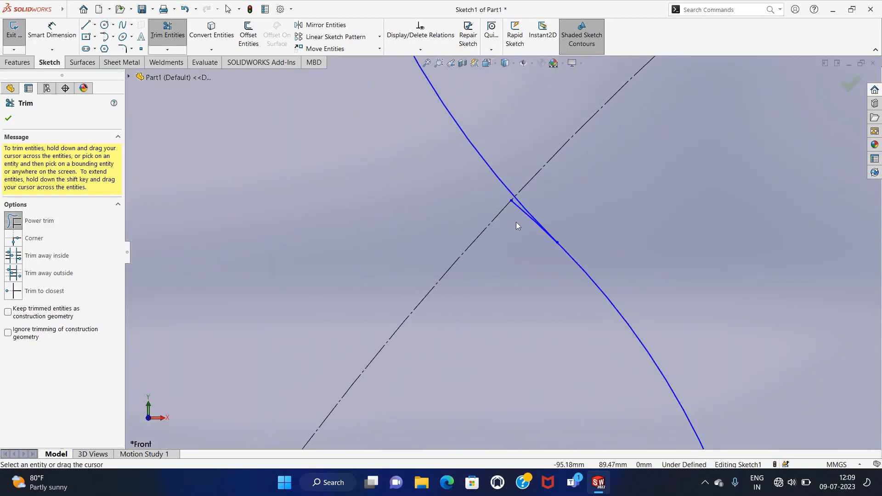
Step: Trim the small overlapping arc stubs at both ends of the top concave arc
scroll(506, 199, up, 5)
scroll(652, 167, down, 8)
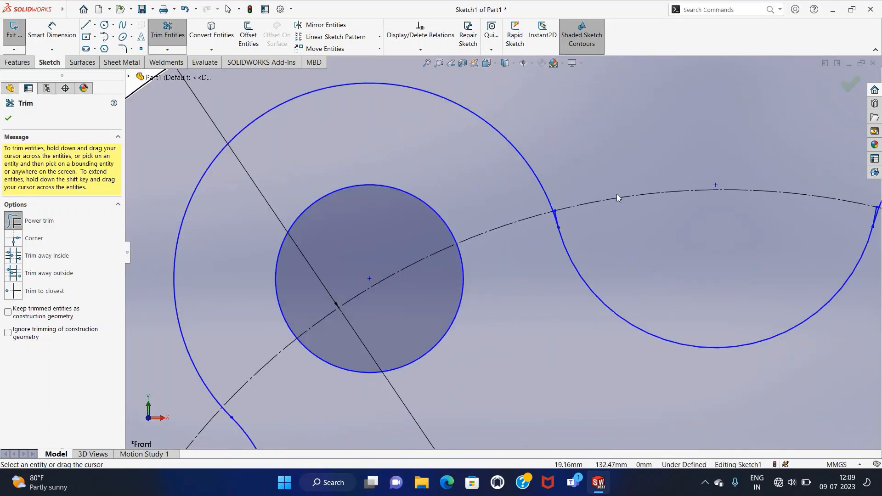
scroll(489, 243, up, 5)
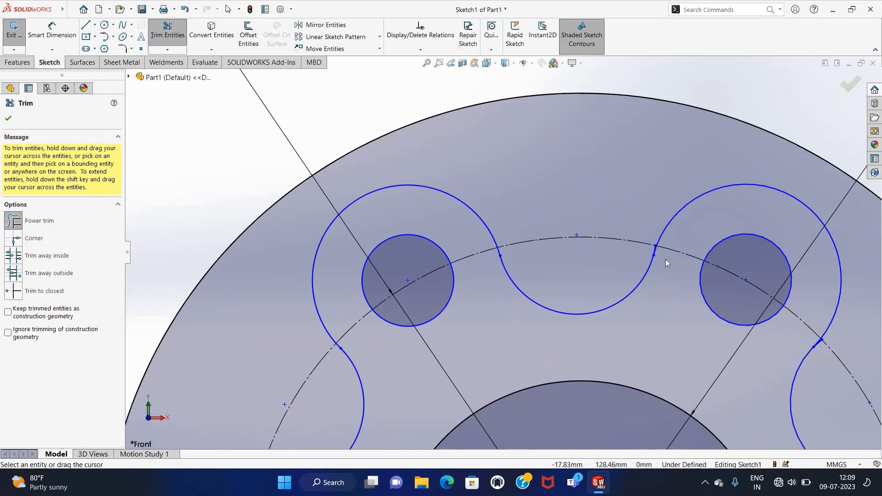
scroll(606, 249, down, 8)
Step: Trim the small overlapping arc stubs at both ends of the upper-right concave arc
scroll(691, 342, up, 5)
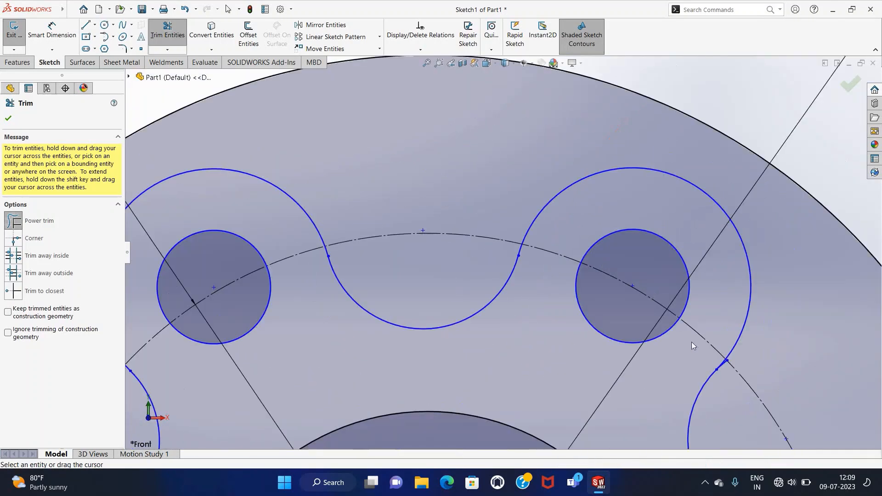
scroll(635, 319, down, 8)
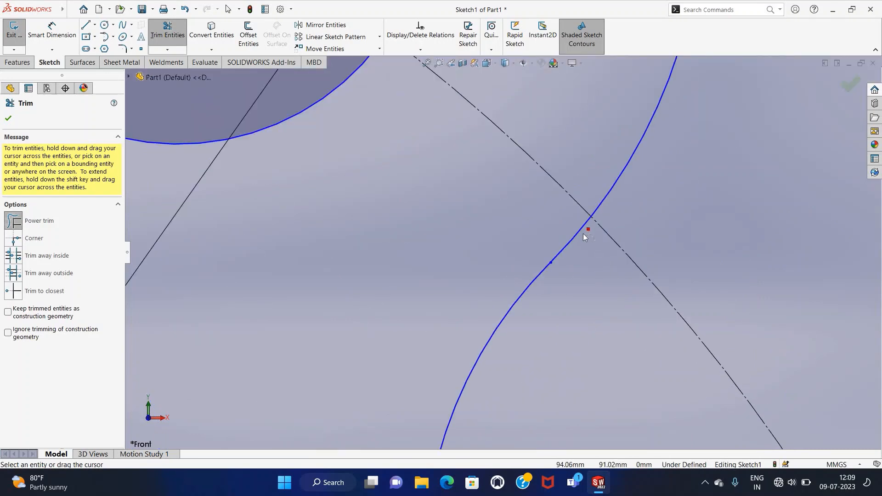
scroll(583, 233, up, 5)
scroll(563, 302, down, 8)
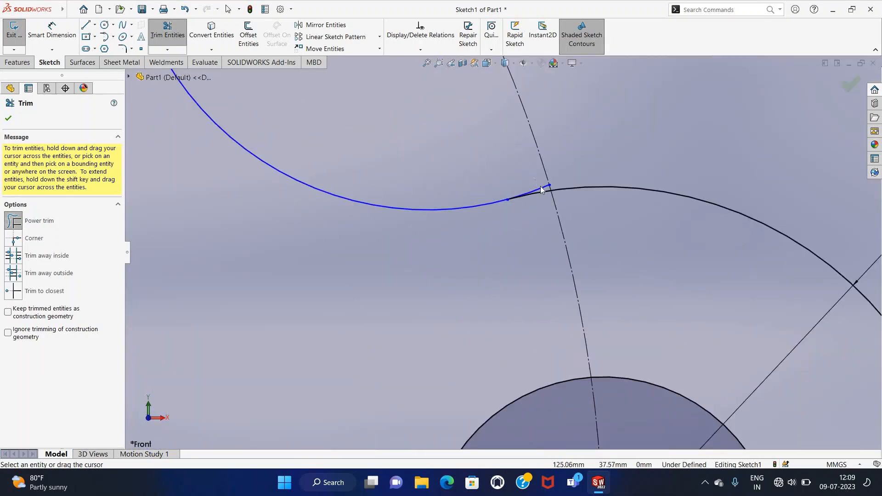
Step: Trim the small overlapping arc stubs at both ends of the lower-right concave arc
scroll(542, 188, up, 5)
scroll(511, 371, down, 8)
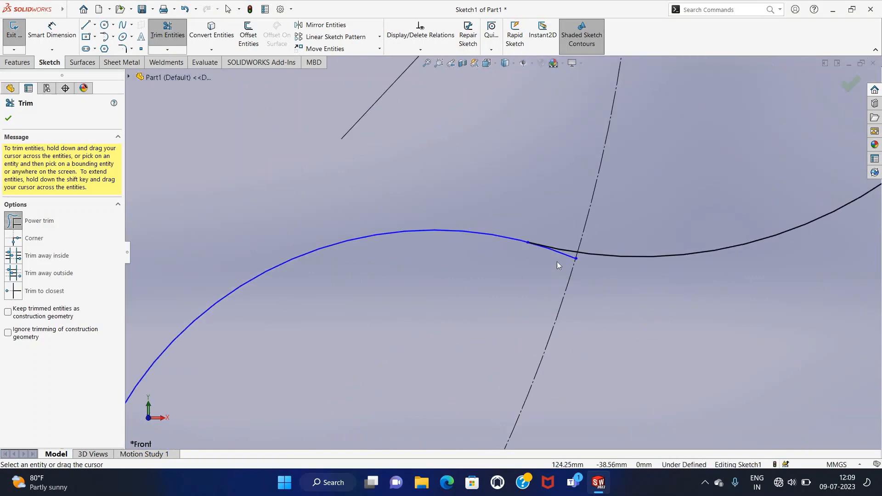
click(565, 259)
scroll(566, 254, up, 5)
scroll(513, 322, down, 8)
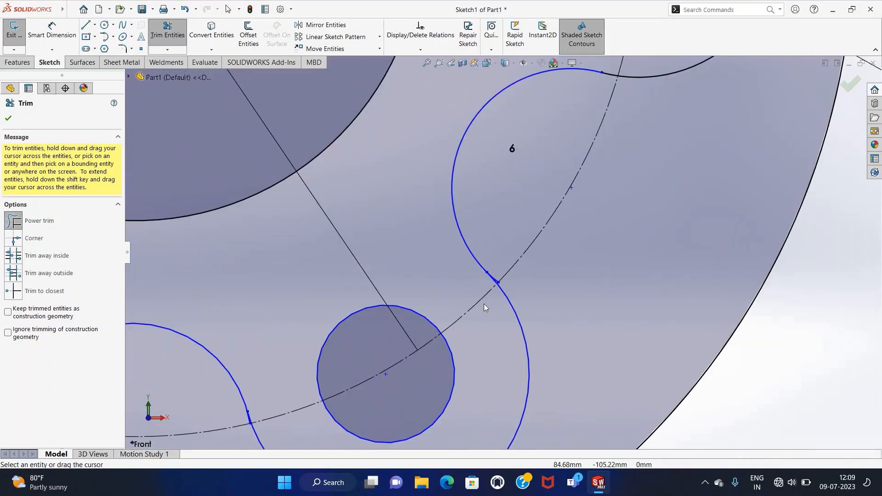
click(513, 249)
Step: Trim the small overlapping arc stubs at both ends of the bottom concave arc
scroll(513, 248, up, 5)
scroll(358, 318, down, 8)
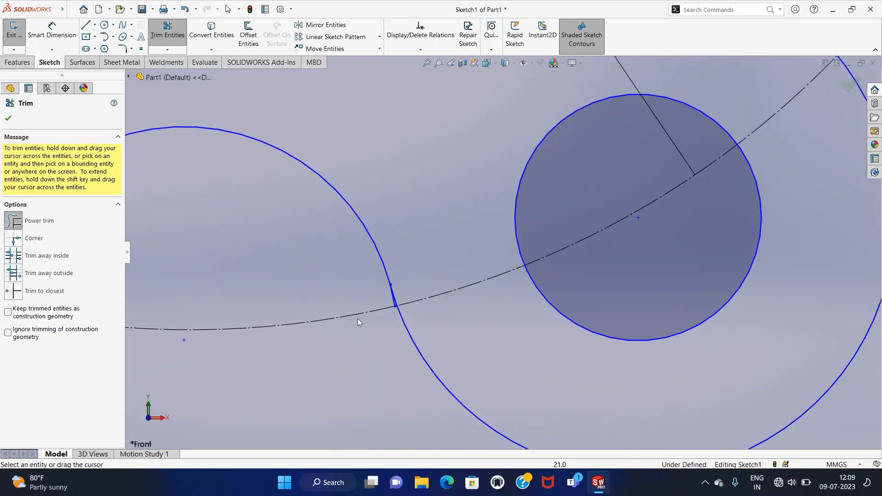
click(523, 255)
scroll(523, 255, up, 5)
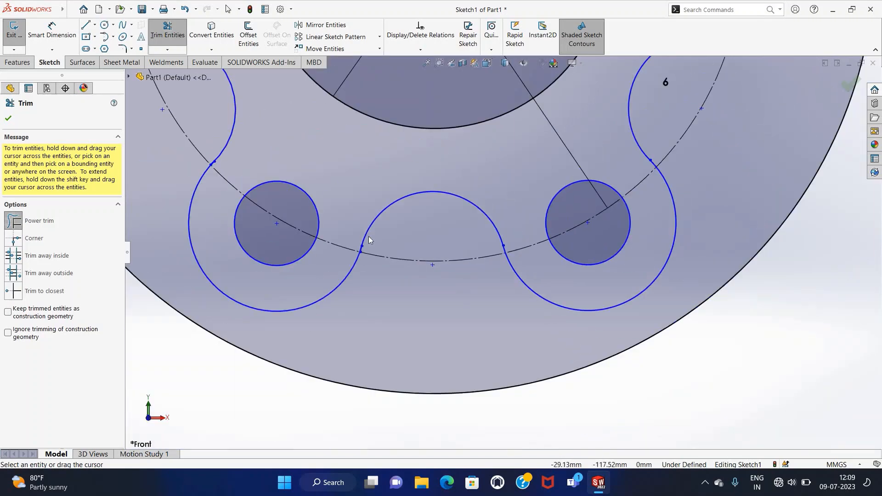
scroll(437, 284, down, 8)
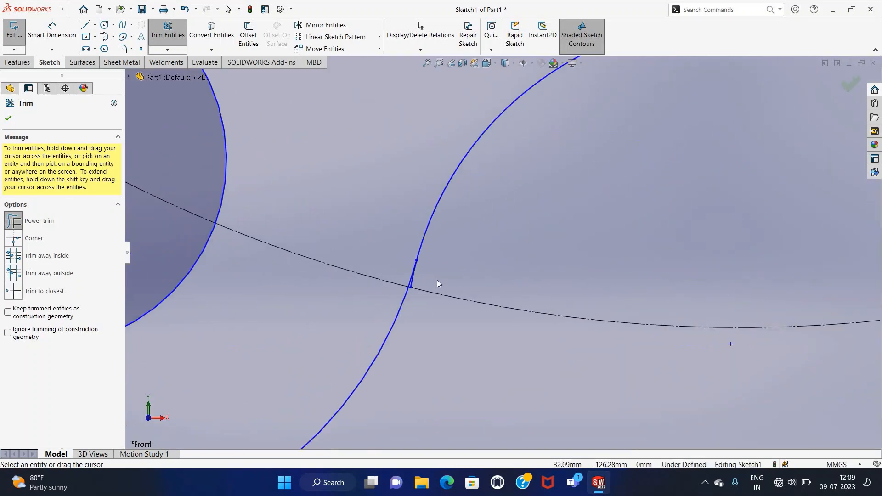
click(412, 286)
Step: Trim the small overlapping arc stubs at both ends of the lower-left concave arc and finish trimming
scroll(412, 286, up, 5)
scroll(369, 229, down, 8)
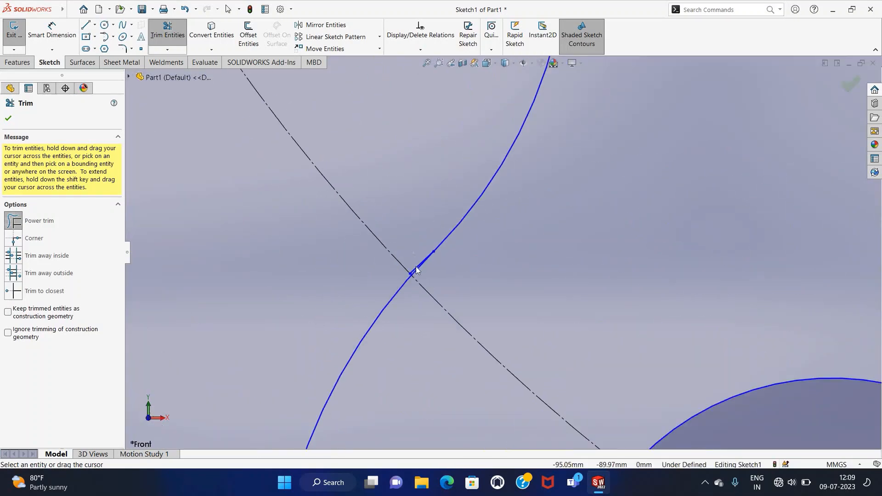
click(416, 268)
scroll(412, 264, up, 5)
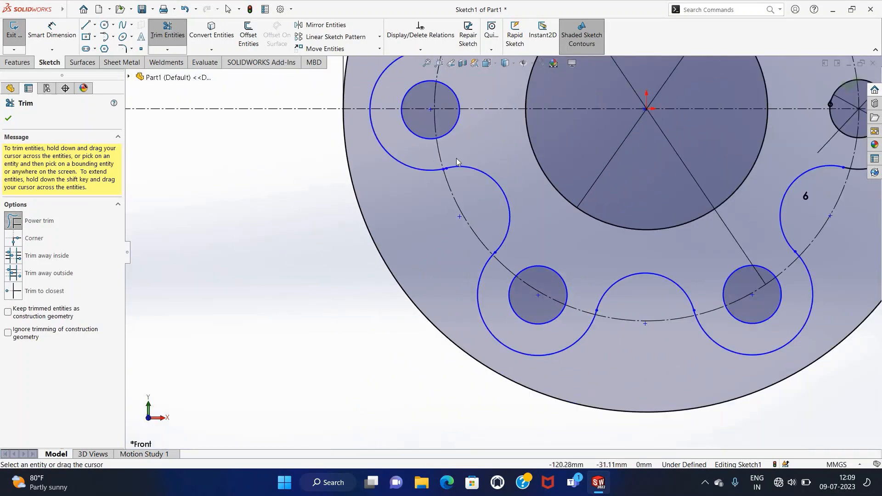
scroll(456, 239, down, 8)
scroll(423, 134, down, 6)
scroll(414, 269, up, 4)
scroll(511, 398, down, 6)
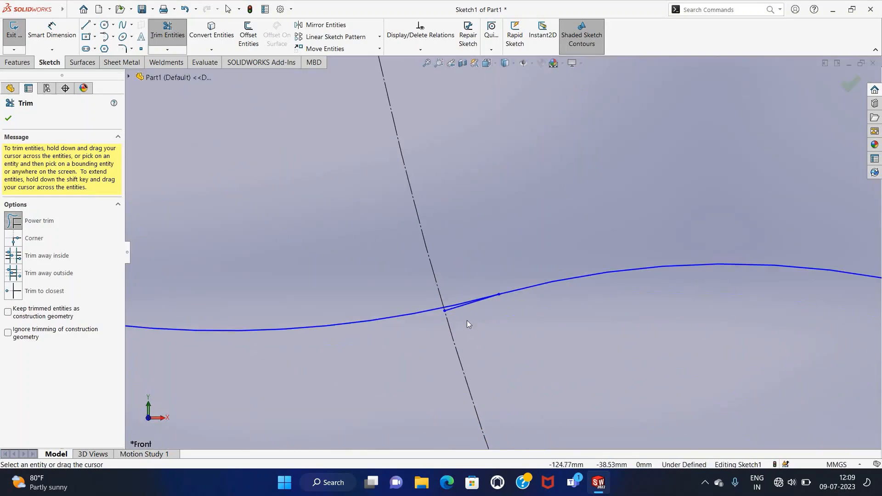
click(453, 313)
scroll(450, 317, up, 5)
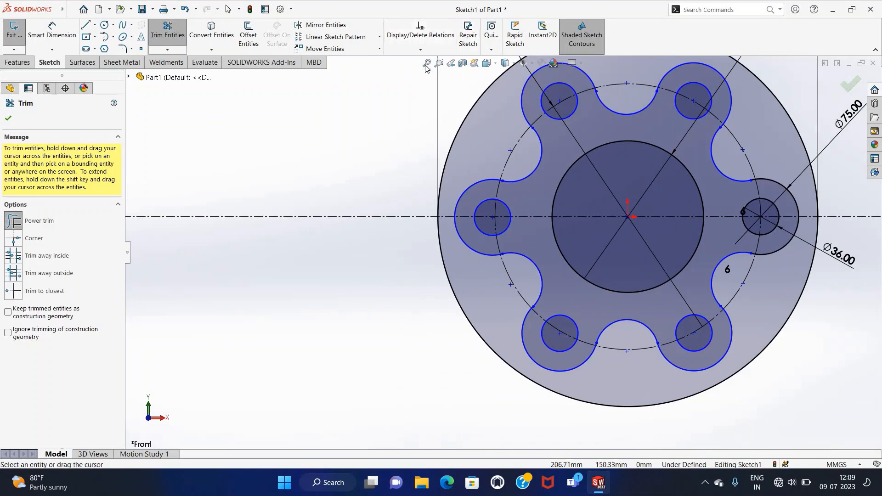
click(427, 64)
key(Escape)
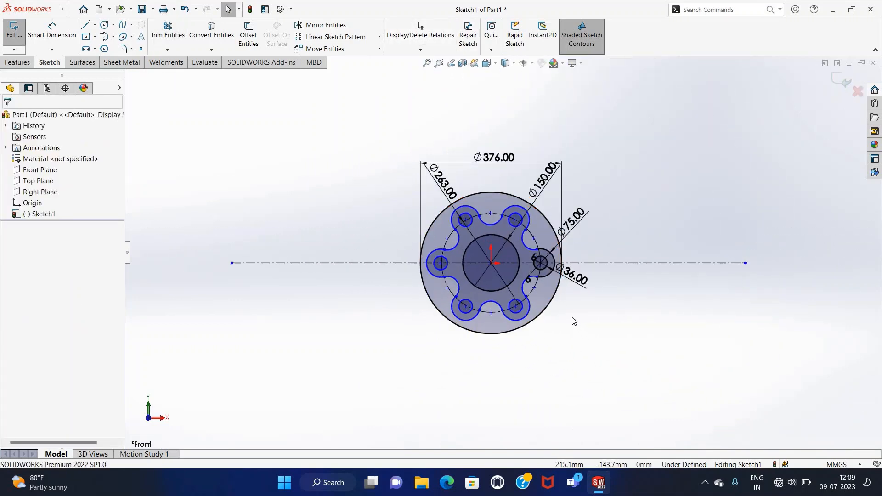
Step: Draw vertical centerlines from the origin upward and downward past the plate's outer circle, the lower one about 263 mm long
click(95, 24)
click(108, 46)
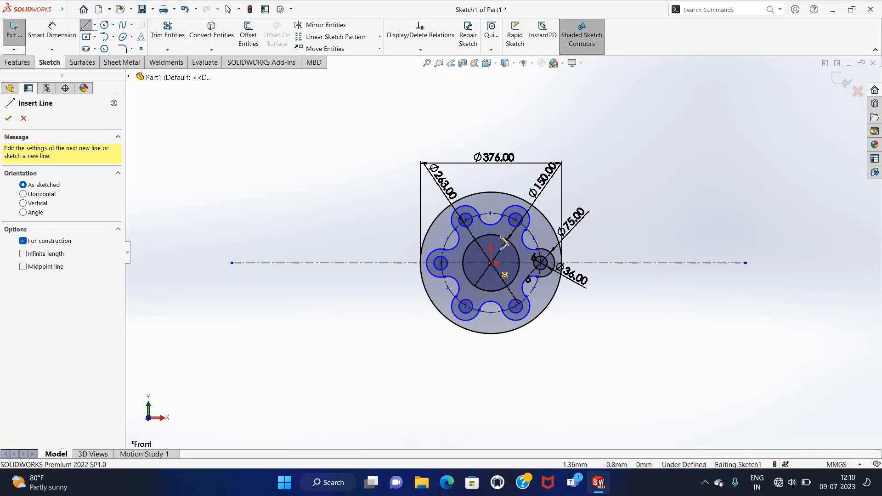
click(491, 263)
click(491, 173)
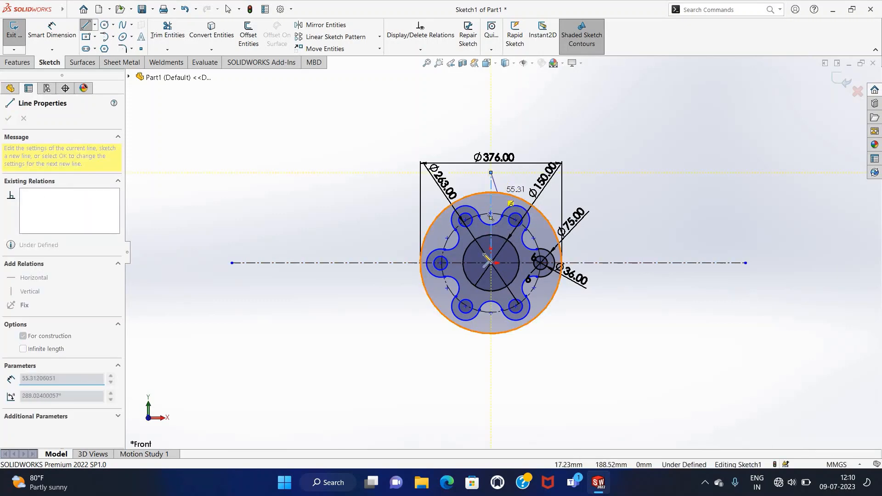
key(Escape)
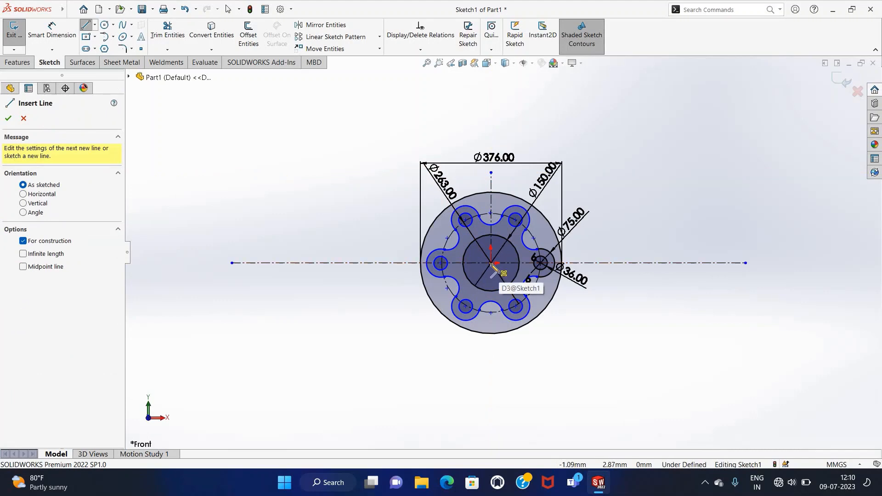
click(492, 264)
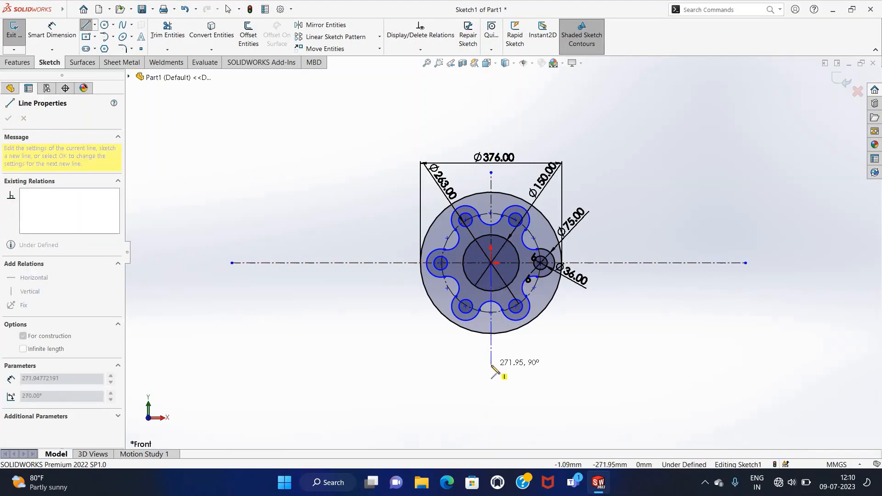
click(491, 362)
key(Escape)
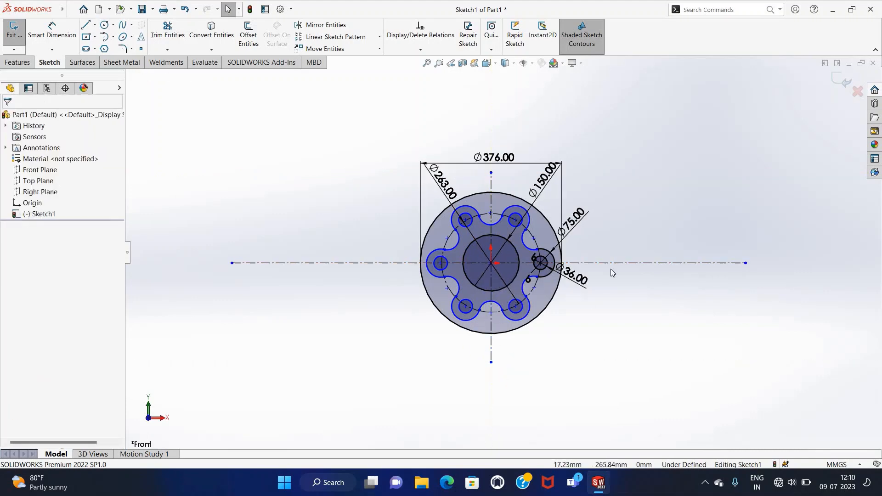
Step: Draw two vertical centerlines about 503 mm long across the horizontal centerline, one on each side of the plate
key(Return)
click(674, 174)
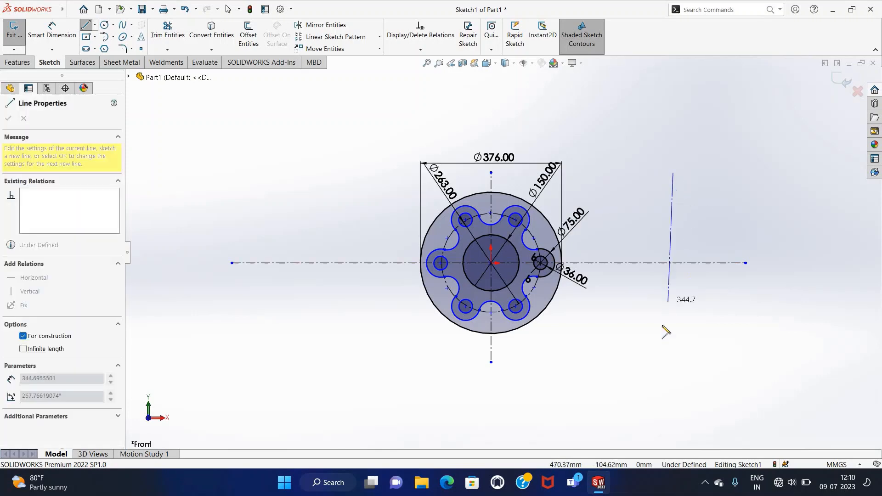
click(674, 363)
key(Escape)
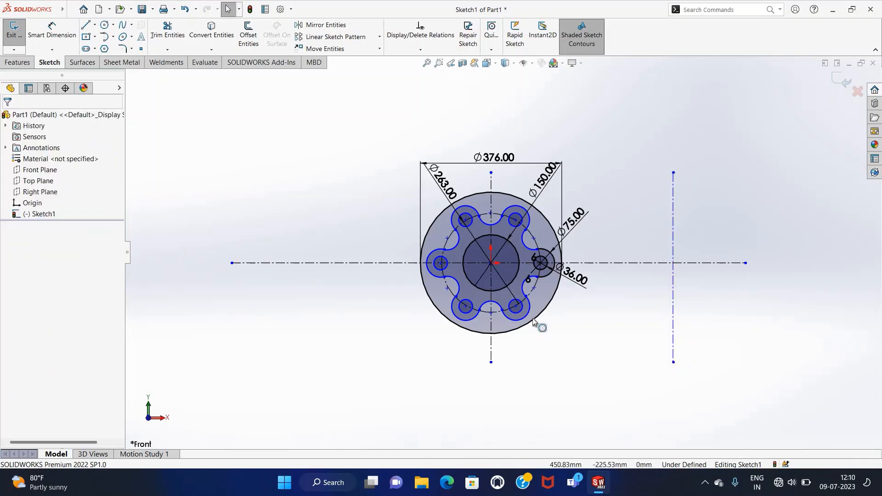
key(Return)
click(324, 173)
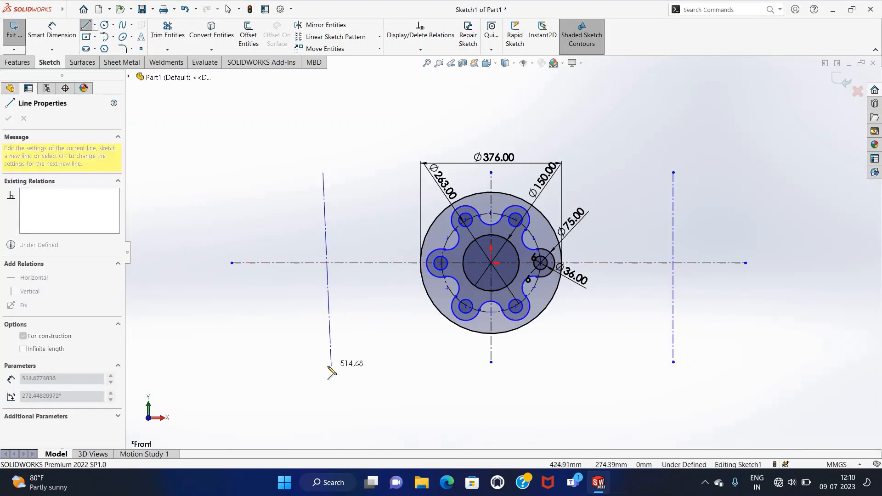
click(324, 362)
key(Escape)
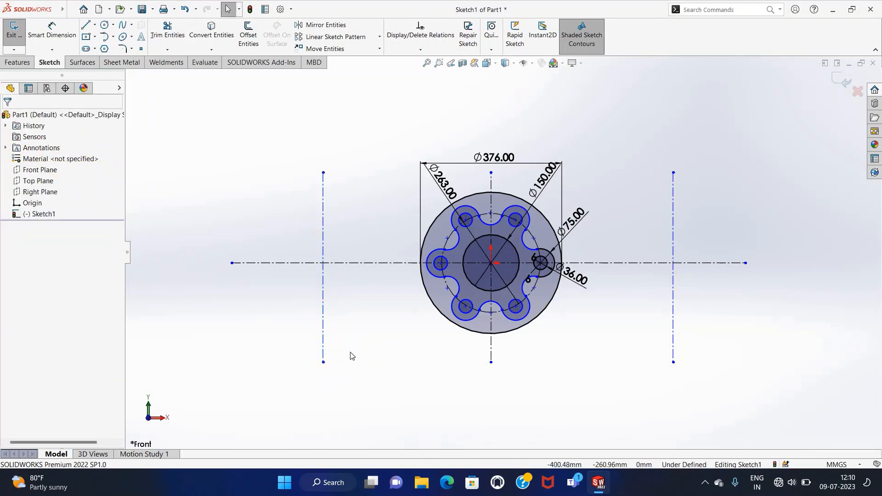
Step: Dimension the distance from the left vertical centerline to the plate's central vertical centerline as 271 mm
click(43, 29)
click(322, 344)
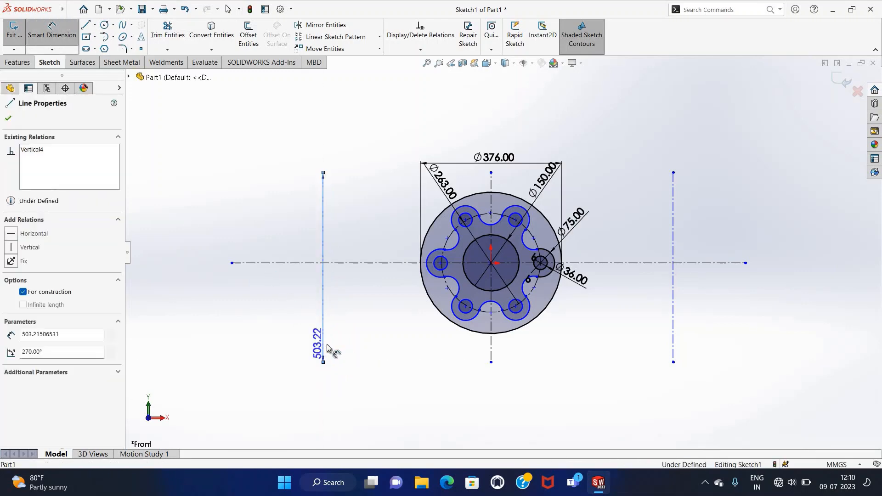
click(491, 353)
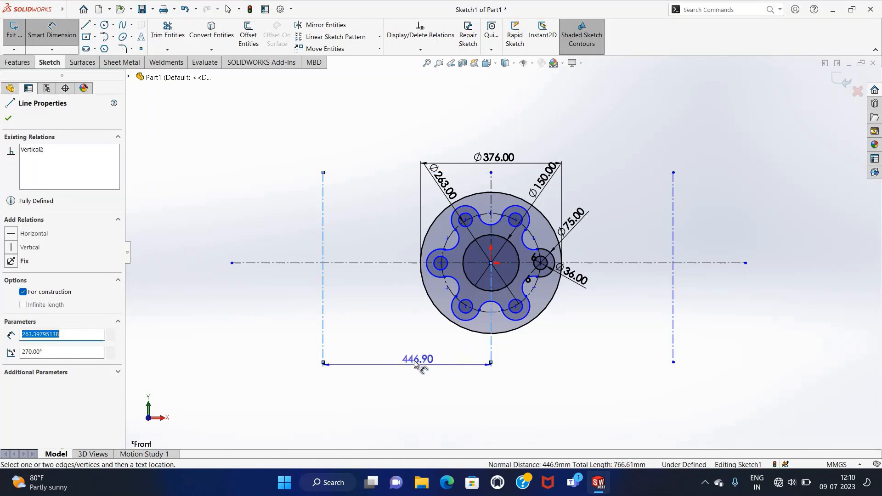
click(402, 405)
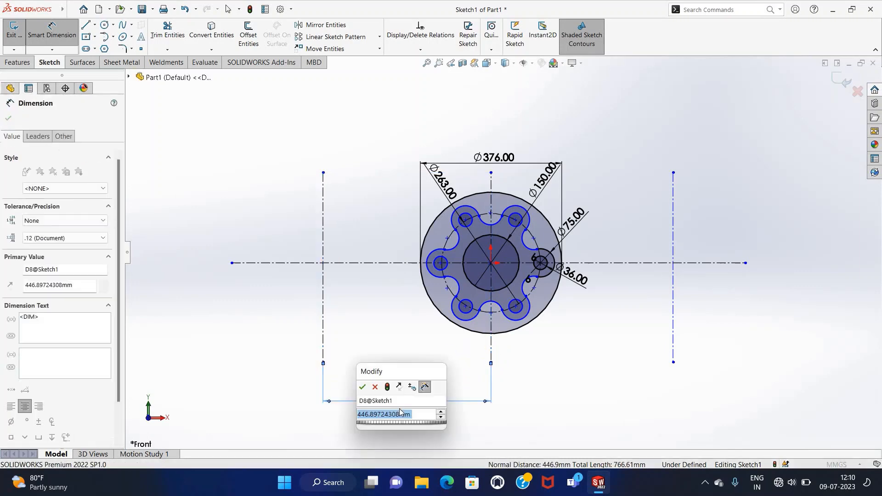
text(271)
key(Return)
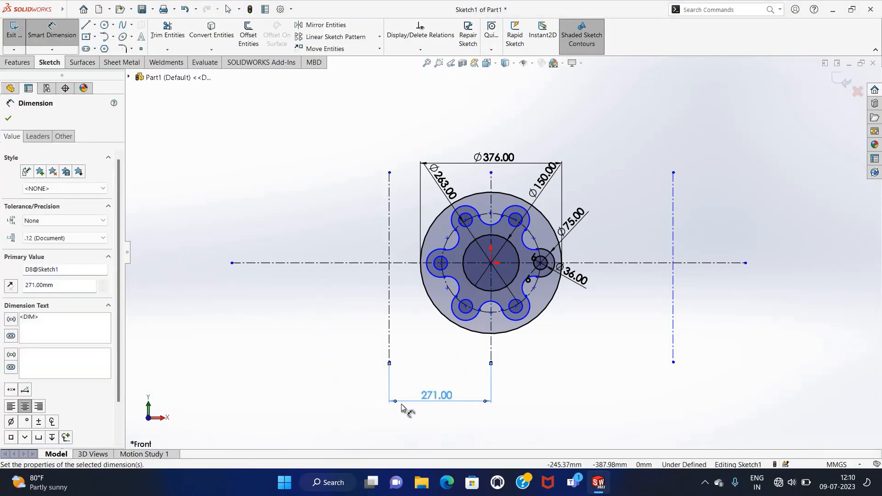
Step: Dimension the distance from the central vertical centerline to the right vertical centerline as 271 mm
click(492, 353)
click(673, 354)
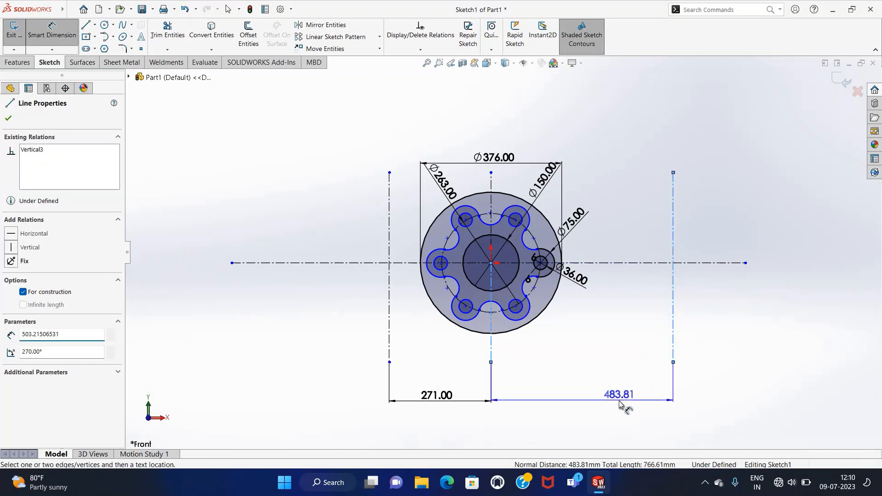
click(621, 404)
text(271.00mm)
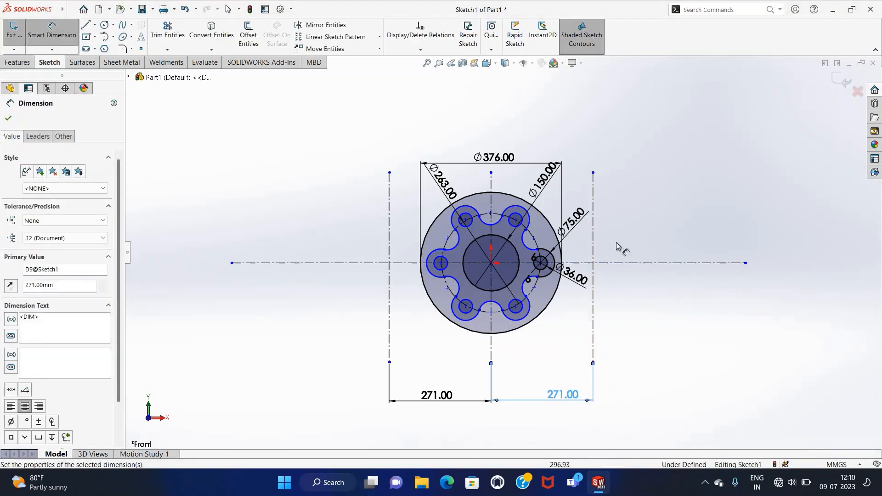
key(Escape)
Step: Draw two short horizontal centerlines across the right vertical centerline, one above and one below the main horizontal centerline
click(98, 27)
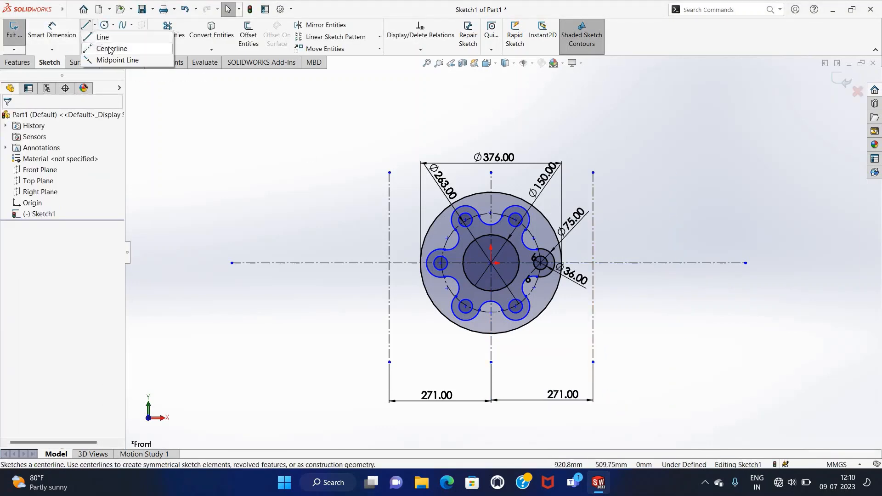
click(107, 49)
scroll(643, 188, down, 3)
click(515, 195)
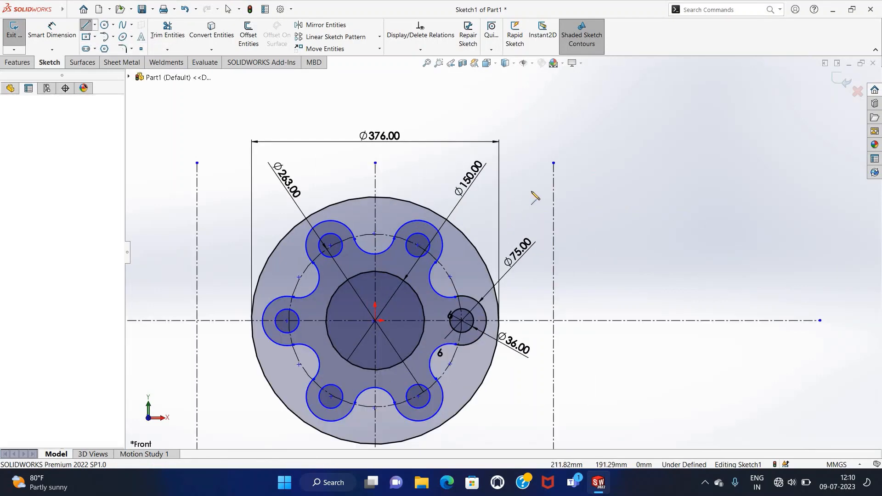
double_click(608, 195)
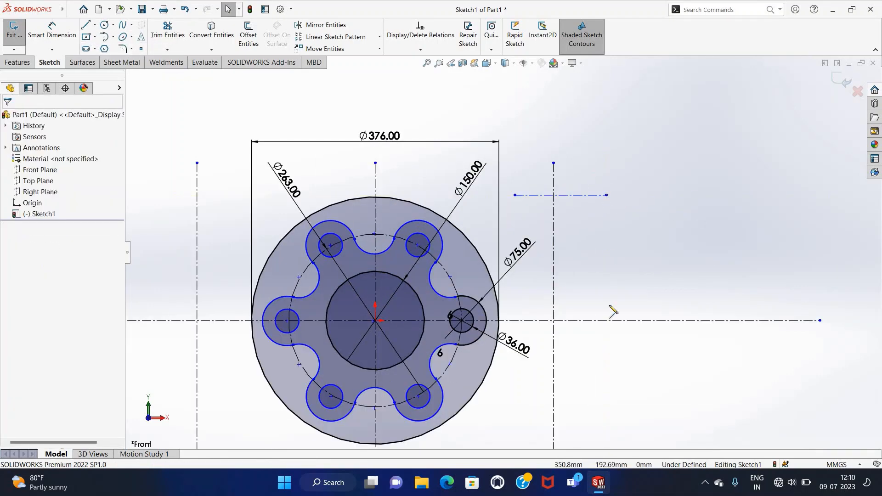
scroll(532, 356, up, 4)
scroll(513, 331, down, 1)
click(494, 305)
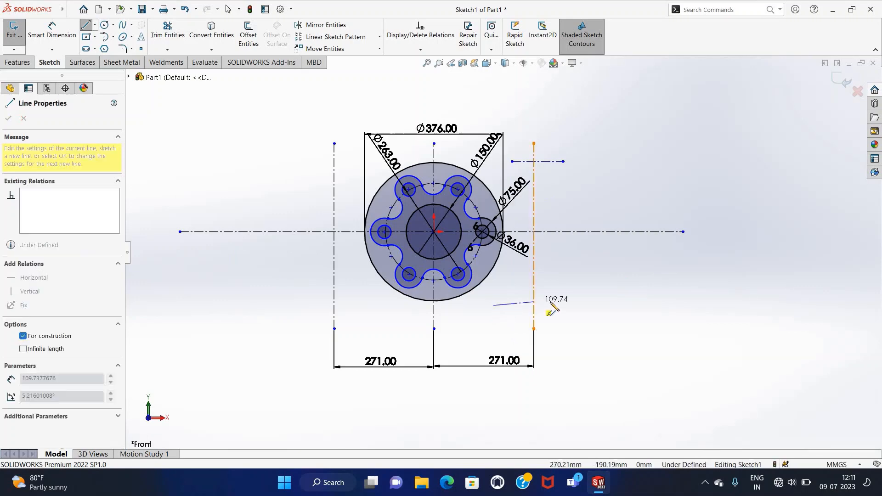
double_click(569, 305)
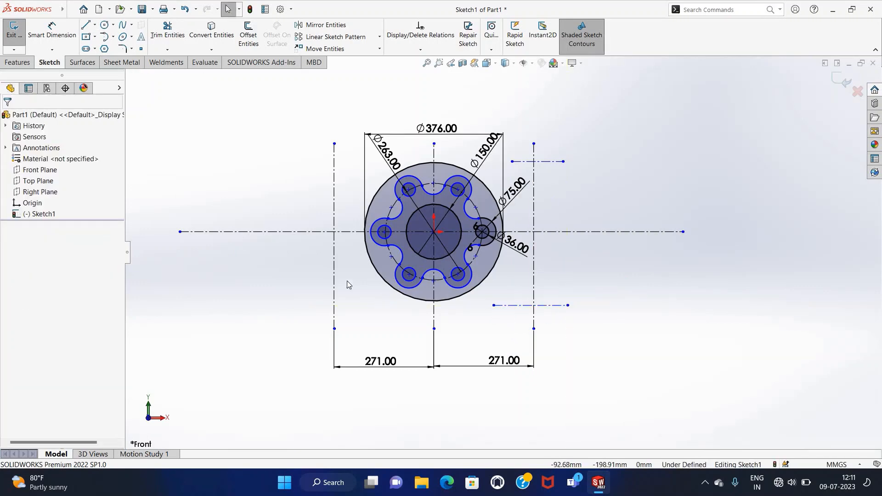
Step: Draw two horizontal centerlines across the left vertical centerline, level with those on the right, the upper one about 140 mm long
click(303, 161)
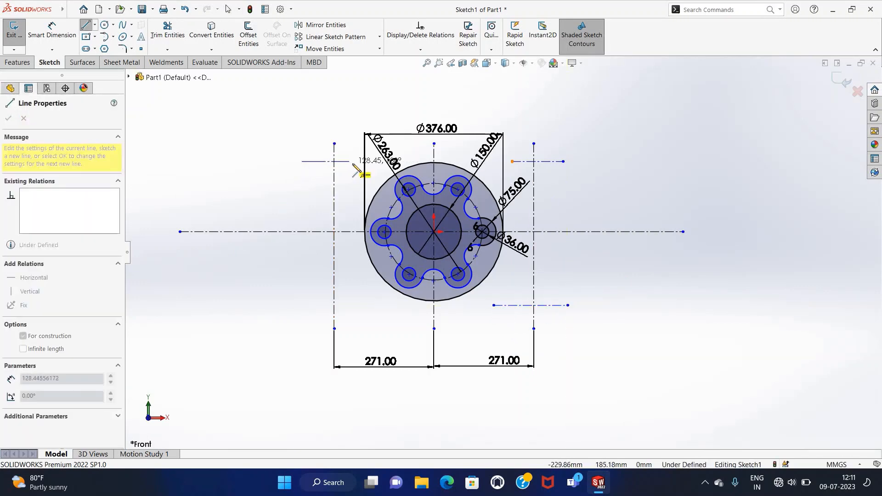
double_click(354, 161)
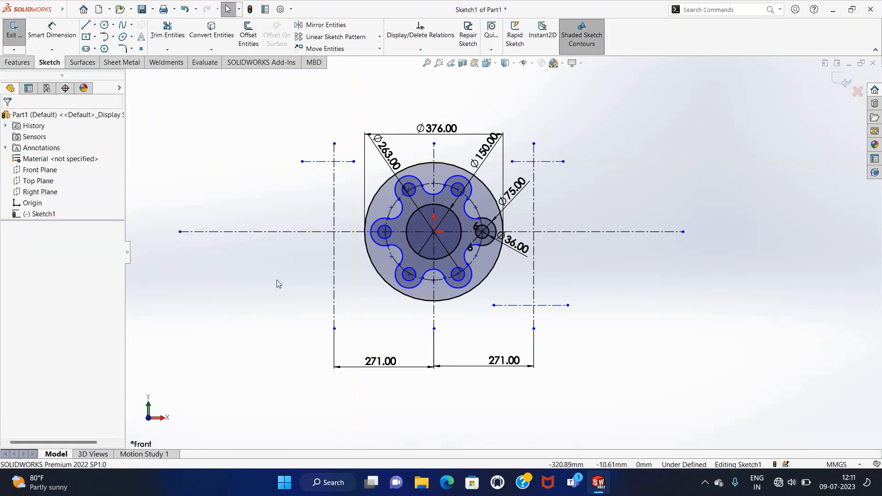
click(303, 305)
click(354, 305)
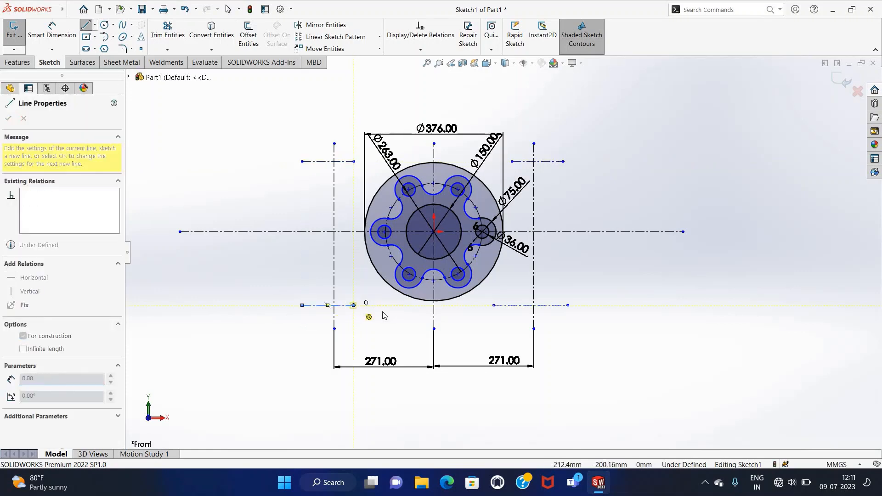
key(Escape)
Step: Dimension the distance from the main horizontal centerline to the upper-left short centerline as 113 mm
click(52, 32)
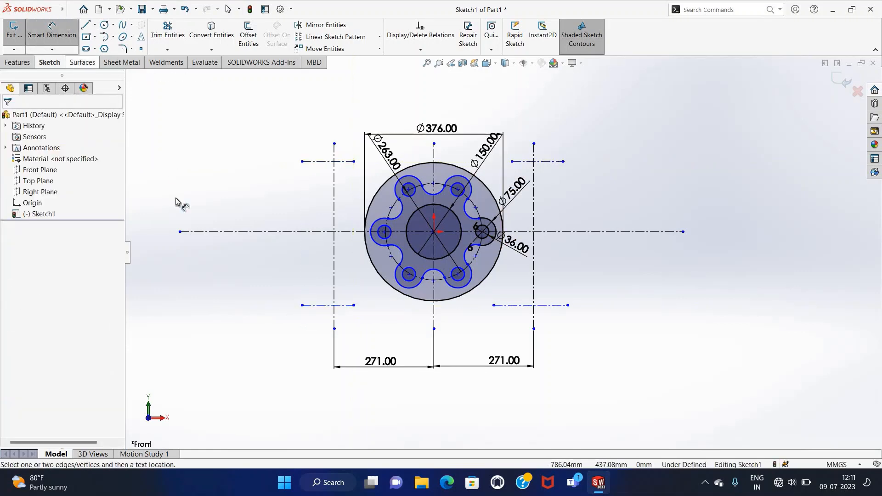
click(279, 233)
click(303, 162)
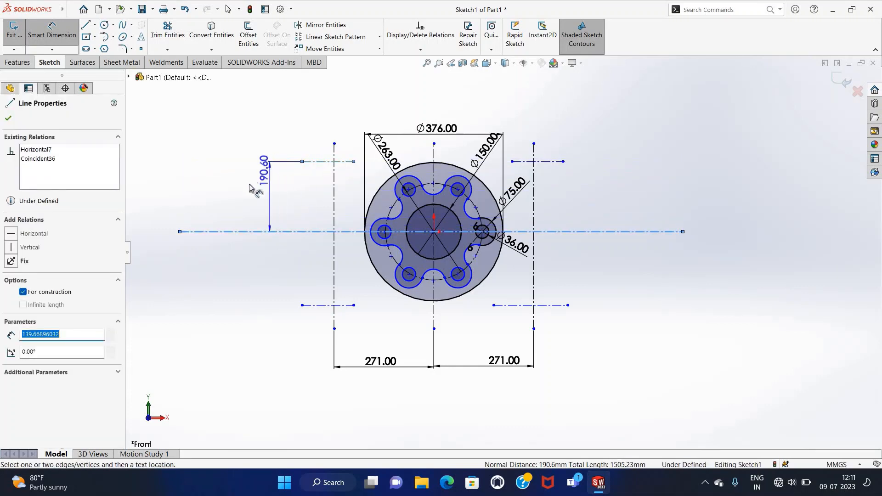
click(240, 201)
text(113)
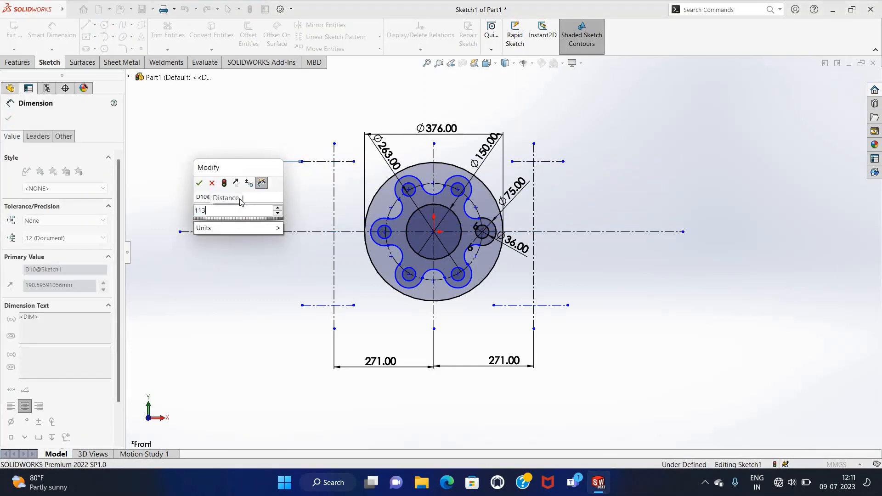
key(Return)
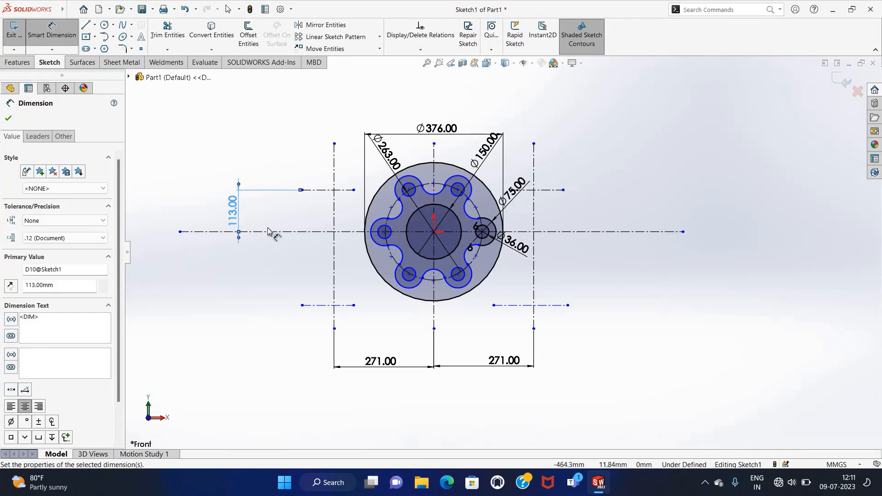
Step: Dimension the distance between the two short horizontal centerlines on the left side as 225 mm
click(317, 190)
click(321, 305)
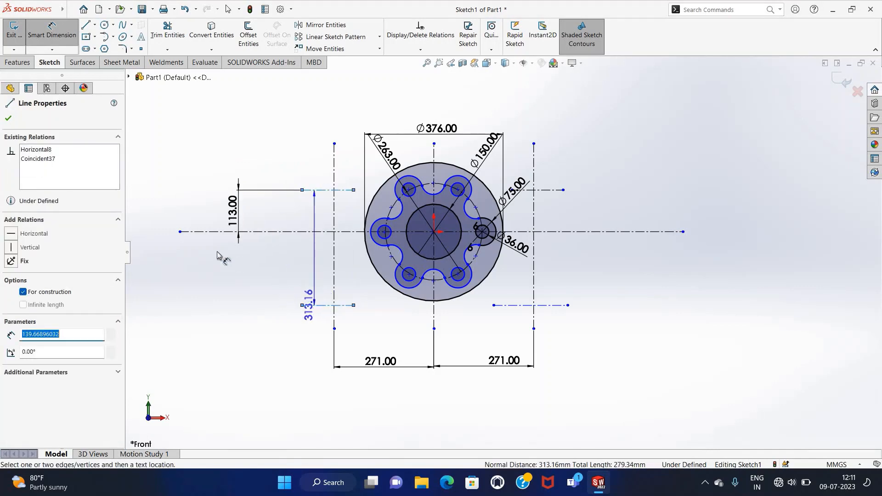
click(208, 244)
text(2)
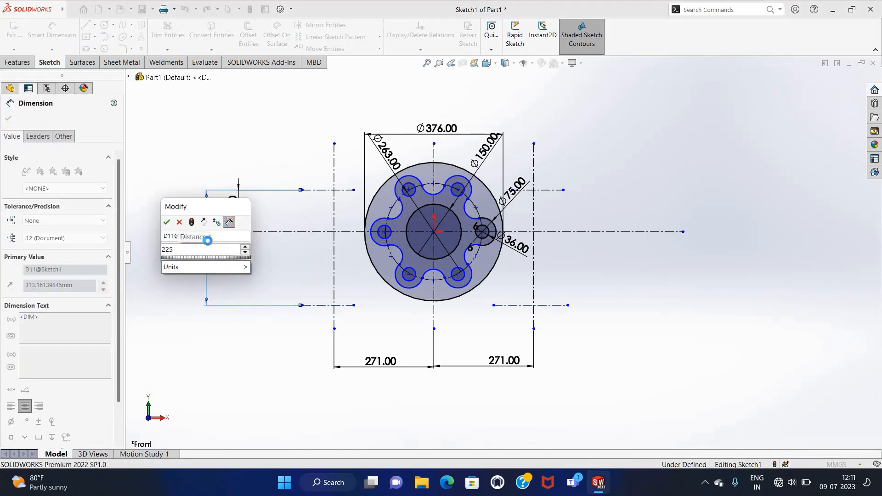
text(25)
key(Return)
key(Escape)
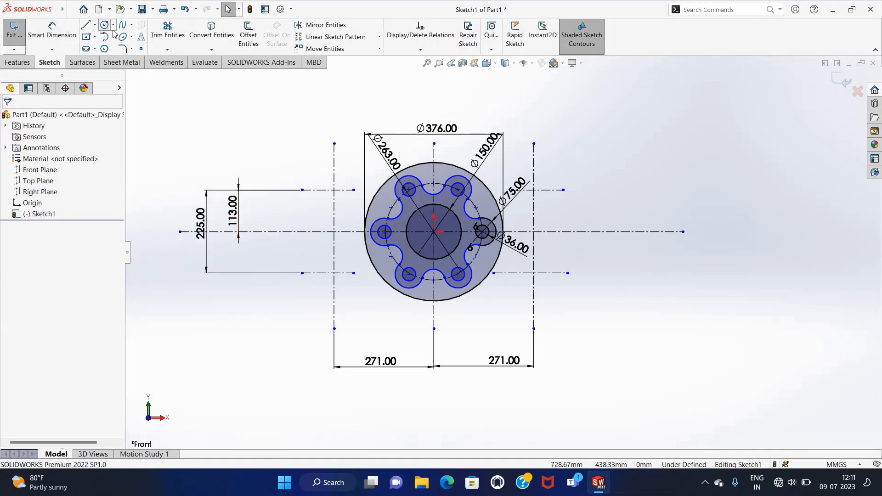
Step: Draw two circles of 38 mm radius where the left vertical centerline crosses the upper and lower short centerlines
click(105, 25)
scroll(335, 191, down, 2)
click(325, 183)
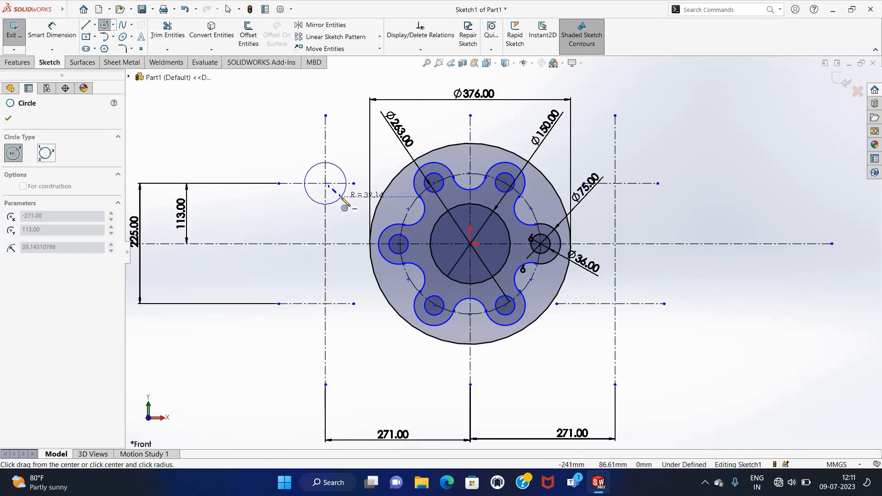
click(345, 205)
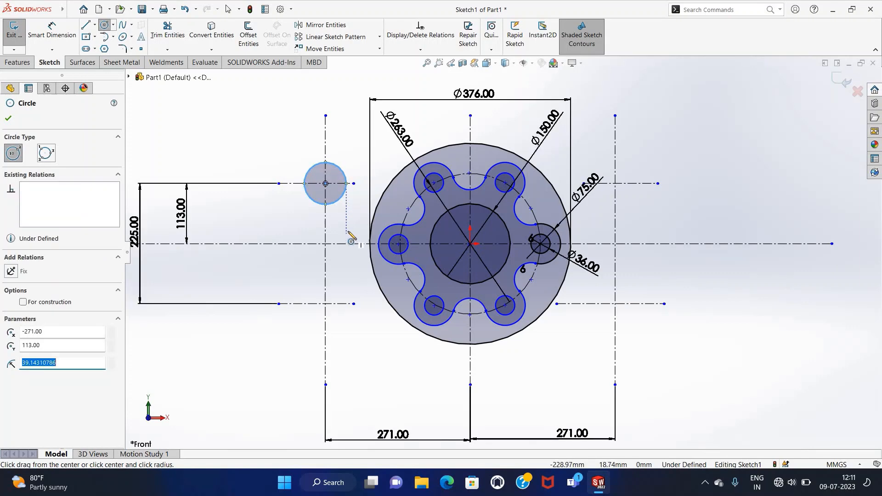
click(326, 304)
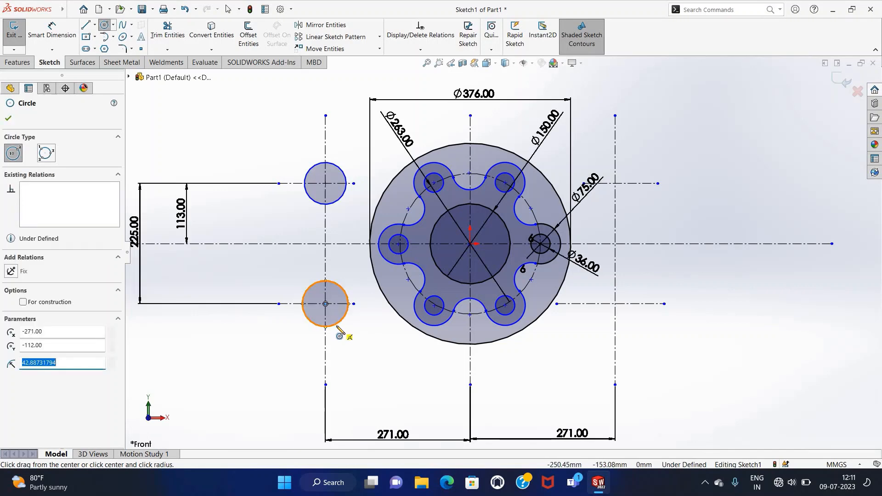
click(326, 324)
key(Escape)
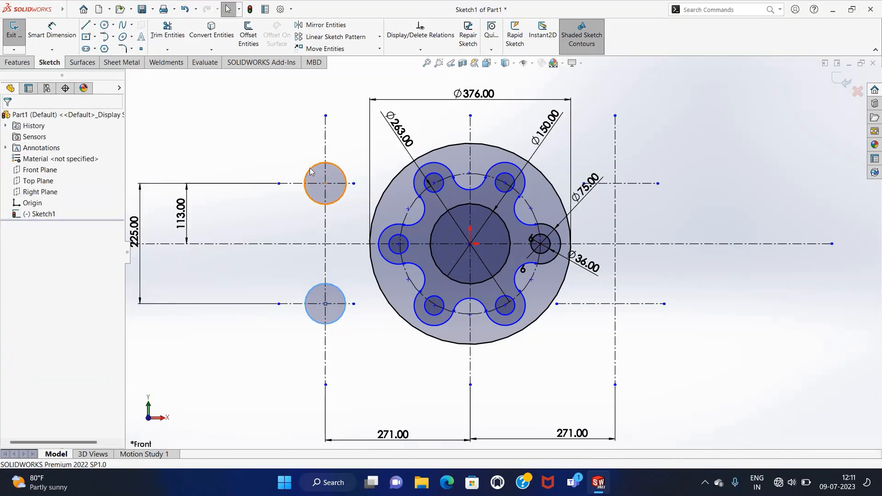
click(311, 170)
text(38.00)
key(Escape)
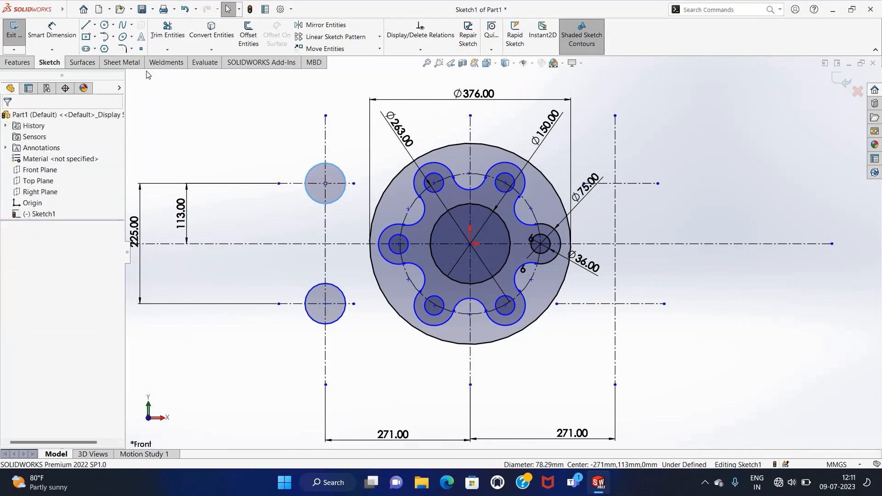
Step: Draw a concentric circle of 56 mm radius around each of the two left circles
click(105, 25)
click(325, 184)
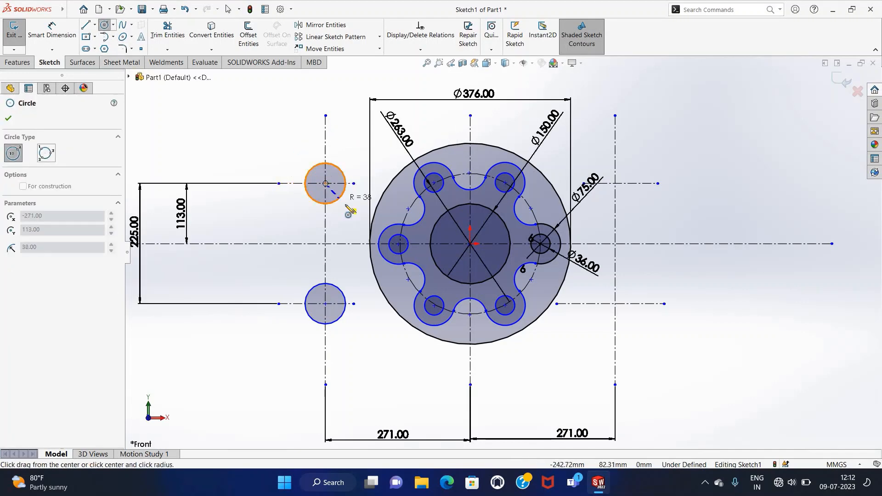
click(346, 207)
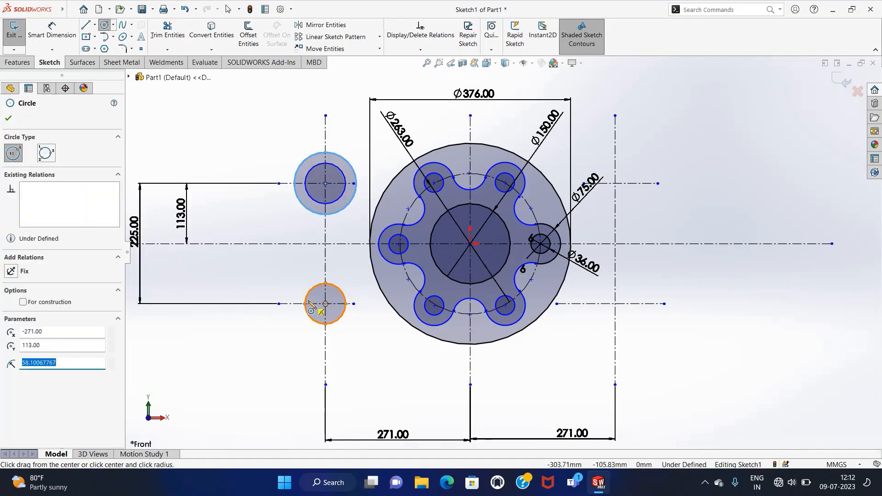
click(326, 304)
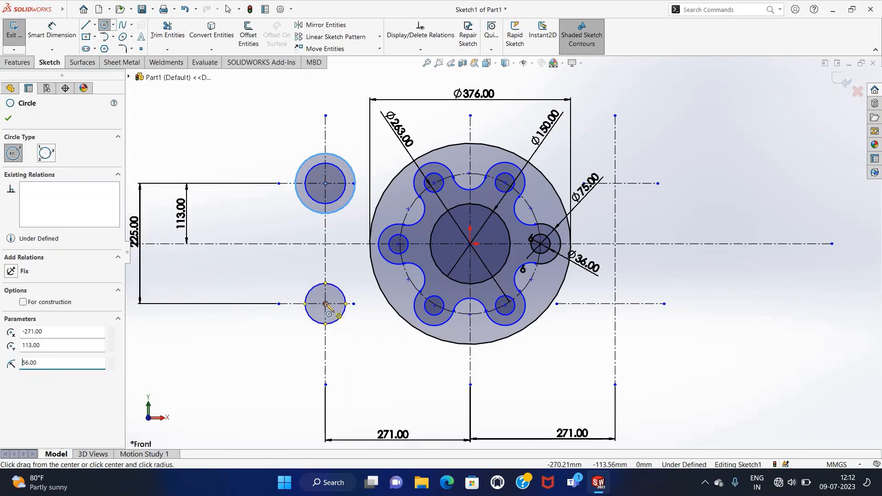
click(351, 336)
text(56)
key(Return)
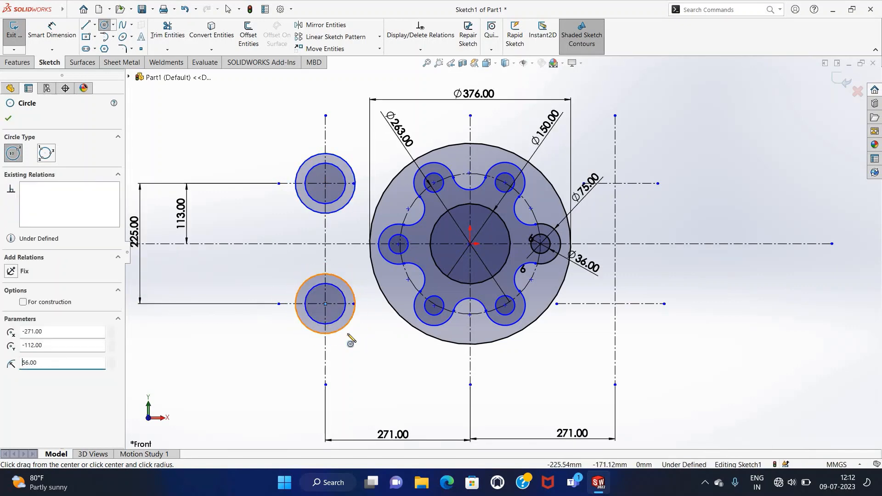
key(Escape)
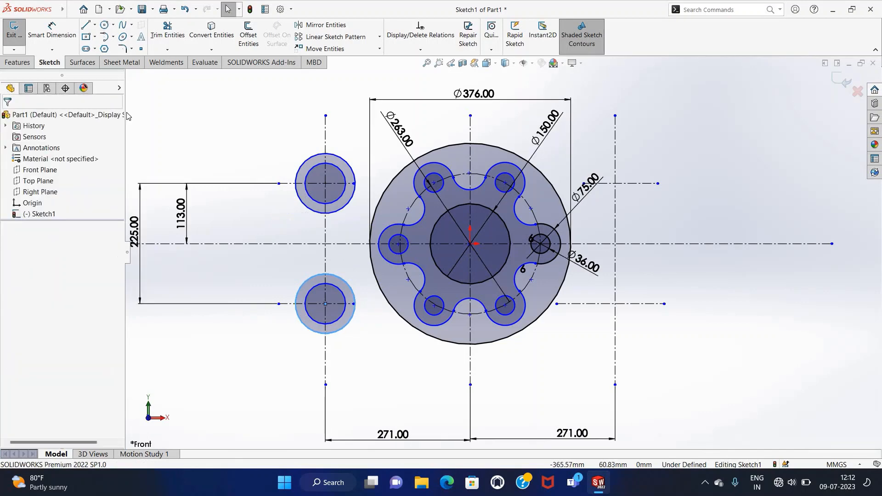
Step: Draw a vertical line joining the outermost left points of the two 56 mm radius circles
click(87, 27)
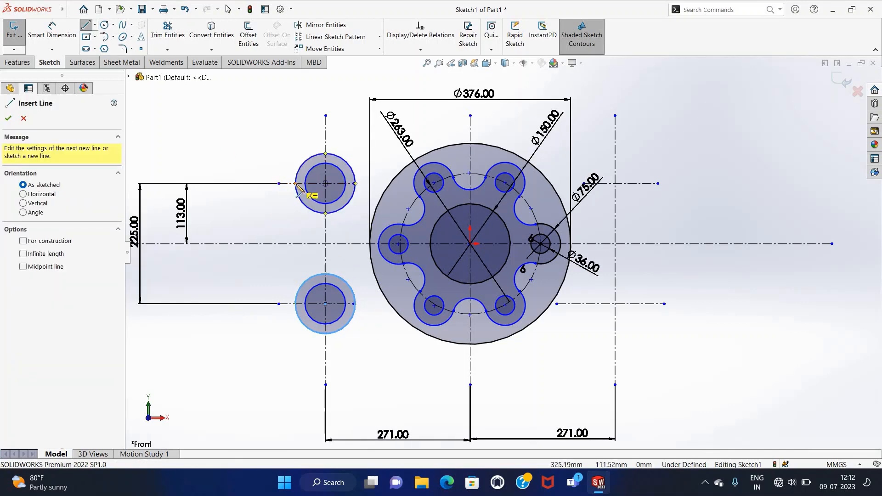
click(296, 184)
click(297, 304)
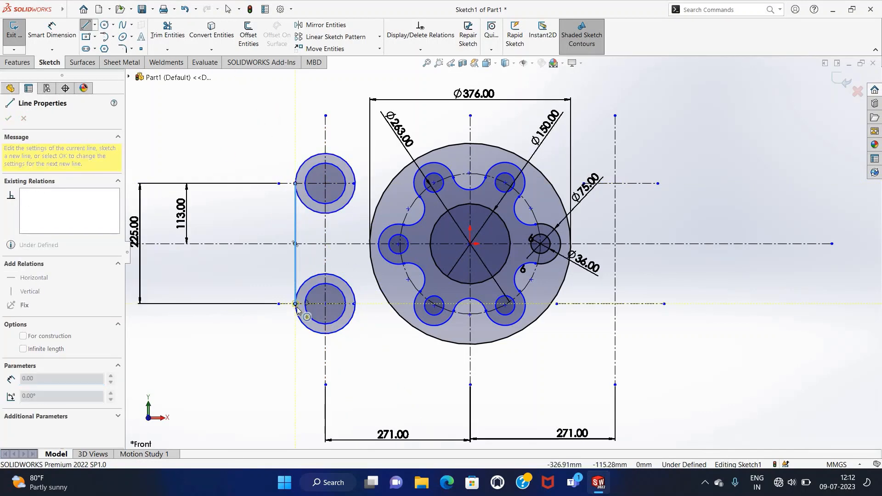
key(Escape)
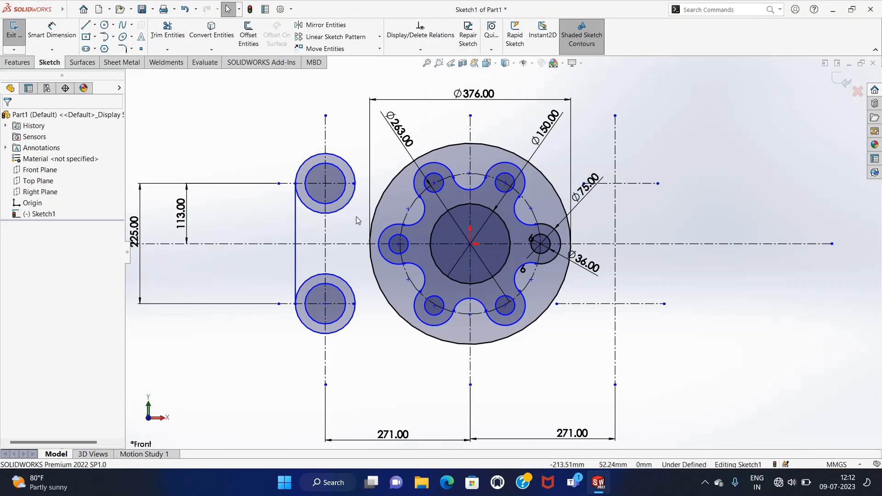
Step: Extend the inner ends of the two left short centerlines slightly past the 56 mm radius circles
click(86, 25)
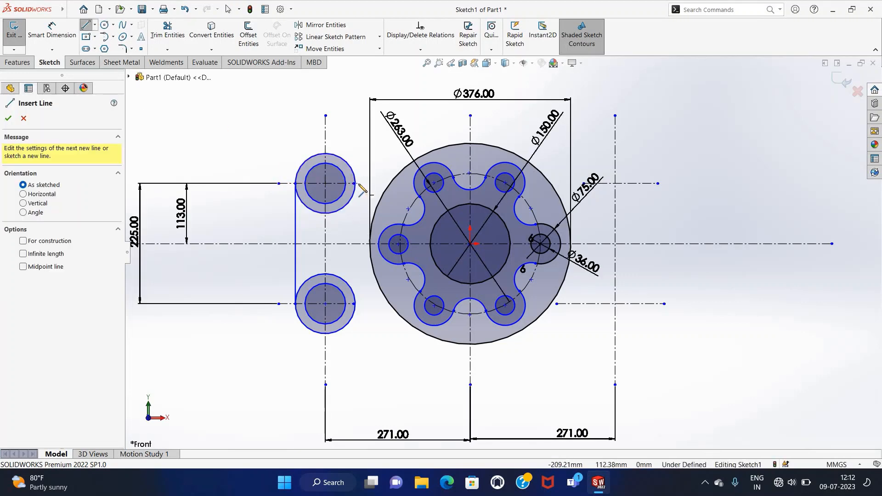
scroll(359, 185, down, 4)
key(Escape)
click(399, 202)
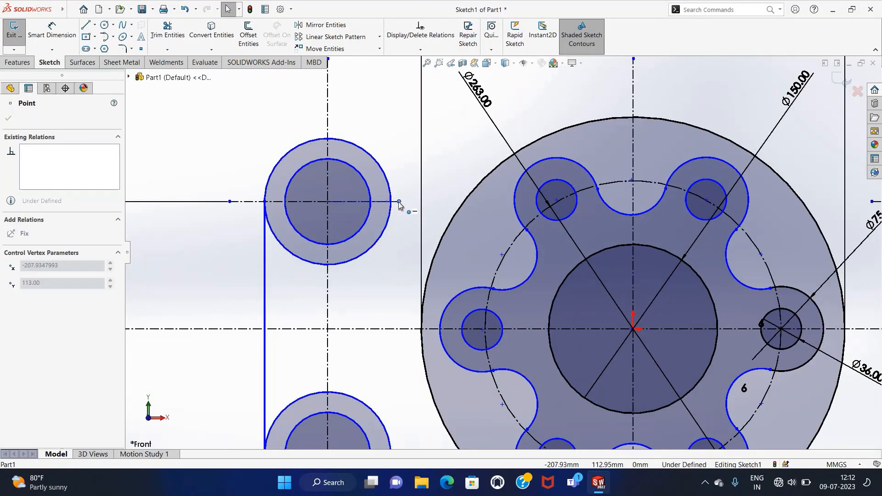
scroll(399, 202, up, 6)
scroll(474, 328, down, 3)
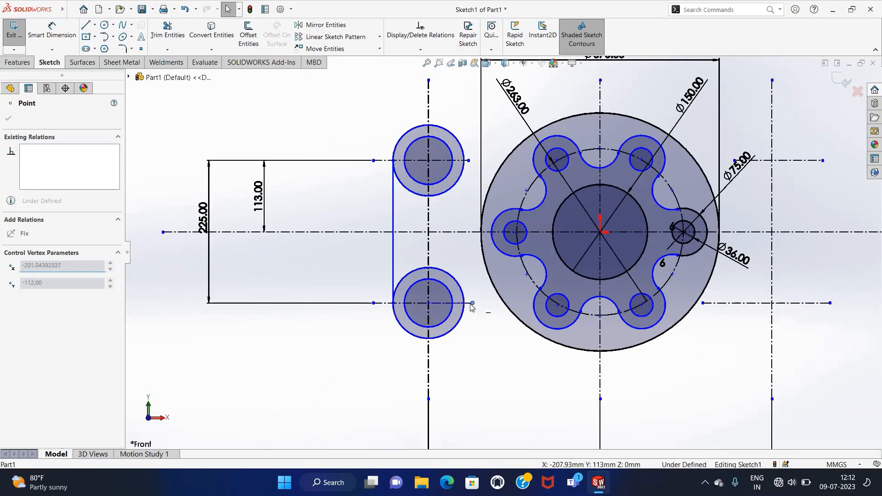
Step: Draw a vertical line joining the right-hand extreme points of the two 56 mm radius circles
click(86, 25)
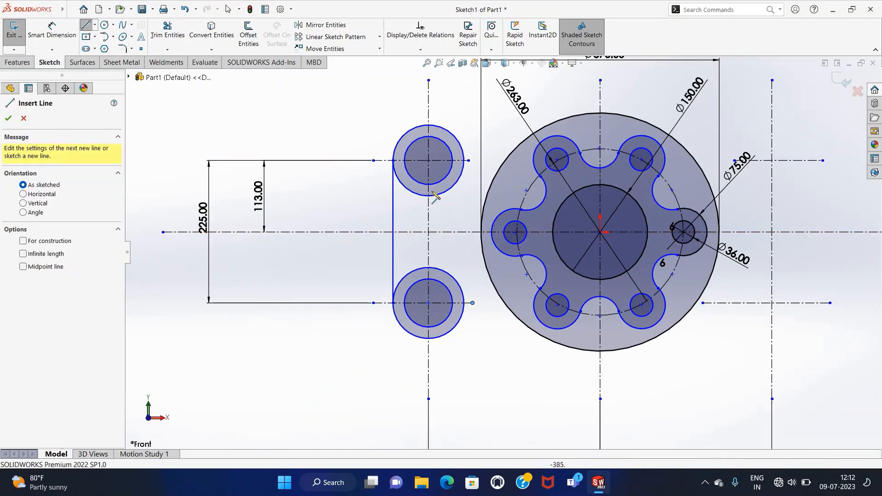
click(465, 160)
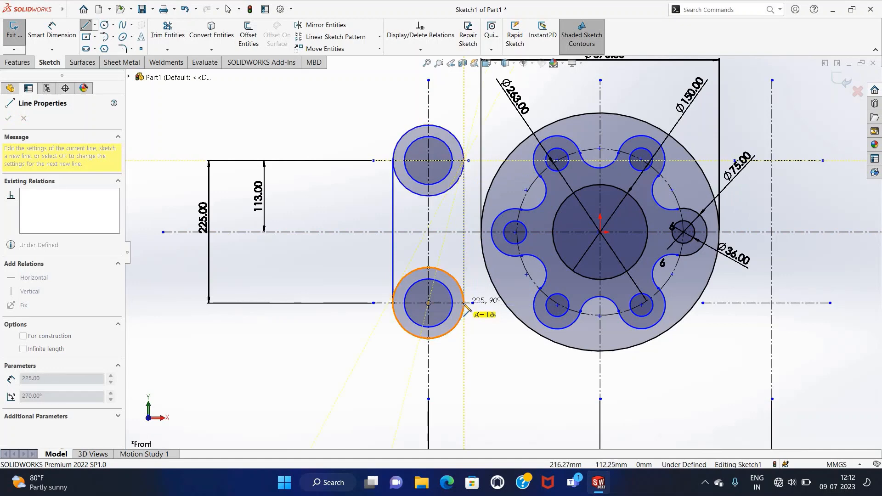
click(464, 303)
key(Escape)
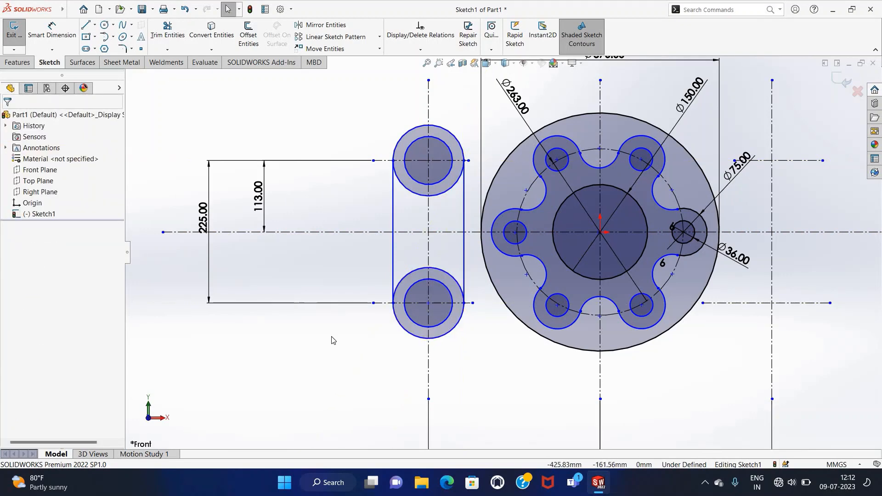
Step: Draw a circle of 19 mm radius in the gap between the lower-left circles and the round plate
key(f)
click(105, 25)
scroll(482, 290, down, 3)
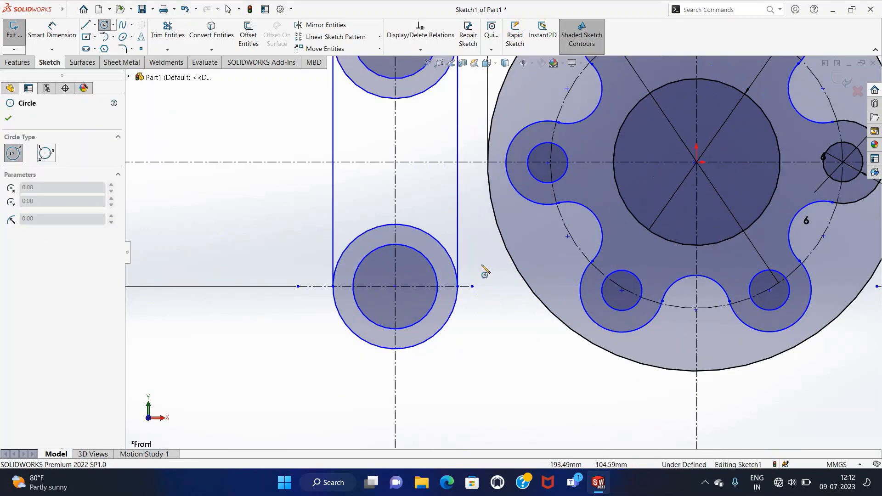
click(481, 261)
click(499, 286)
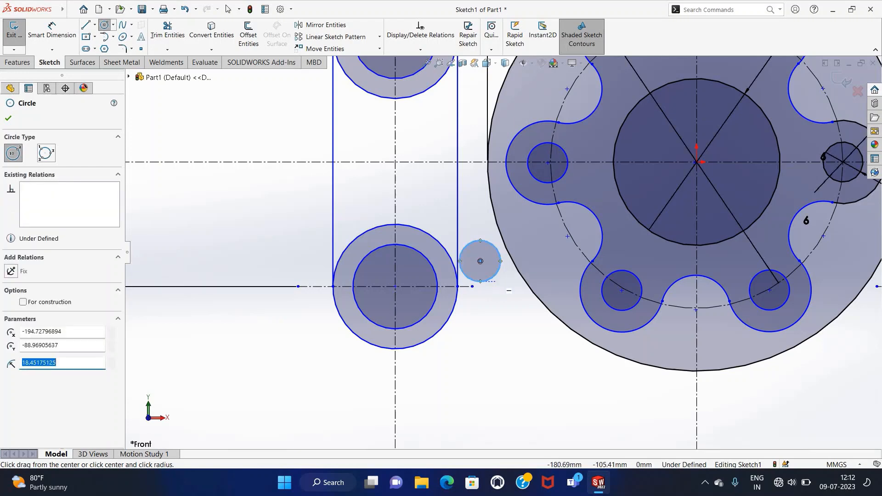
key(Return)
scroll(504, 249, up, 4)
scroll(492, 193, down, 4)
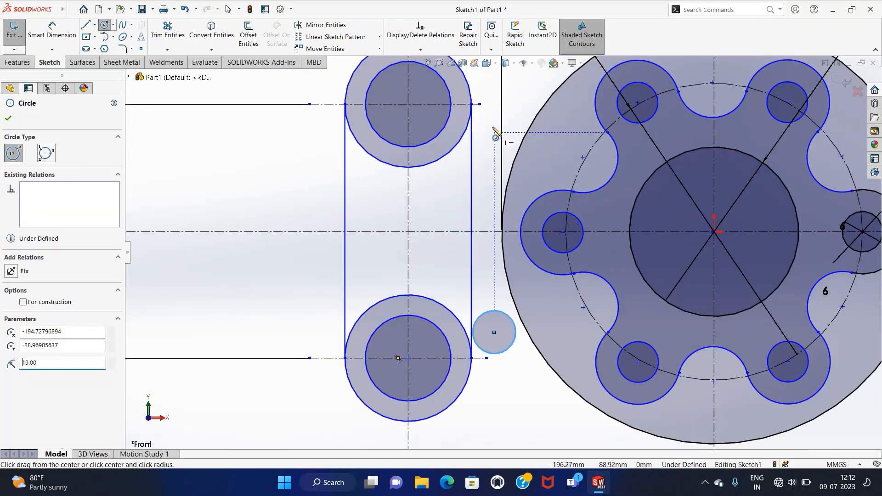
Step: Draw a matching circle of 19 mm radius in the gap between the upper-left circles and the round plate
click(495, 124)
click(508, 139)
text(19)
key(Return)
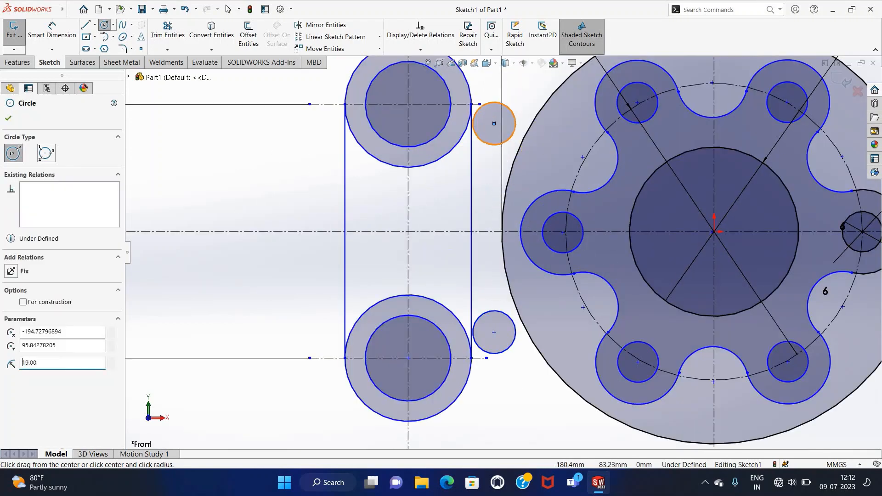
key(Escape)
key(f)
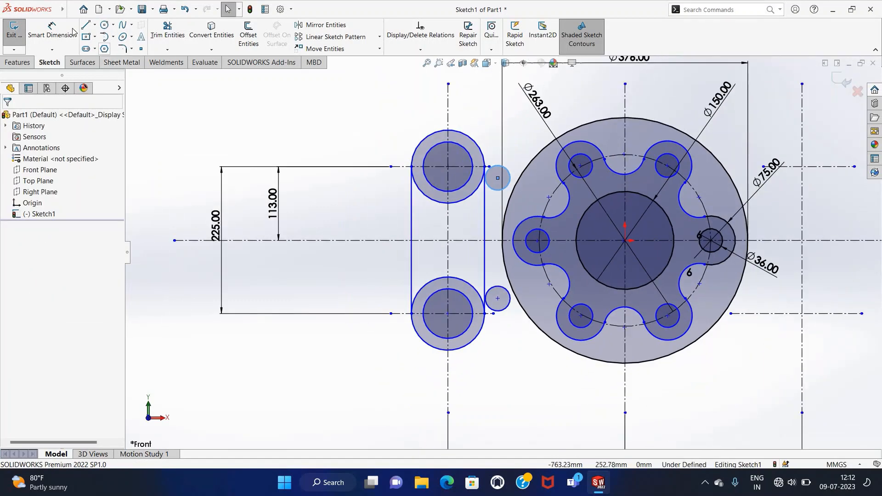
Step: Dimension the upper-left circles with diameters of 76 mm for the inner and 112 mm for the outer
click(52, 30)
click(430, 149)
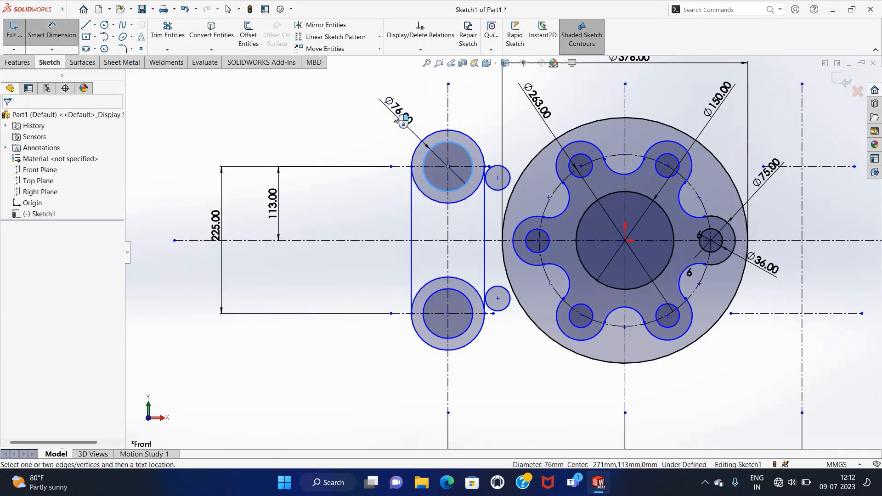
click(368, 110)
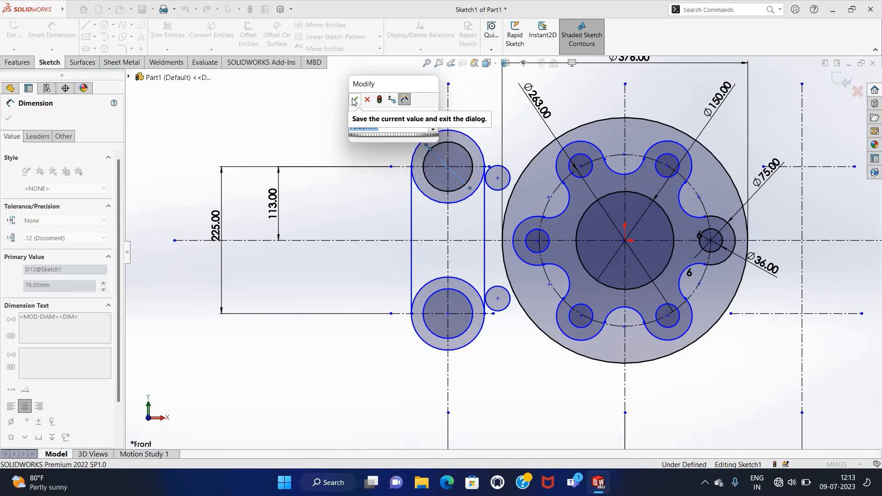
click(354, 101)
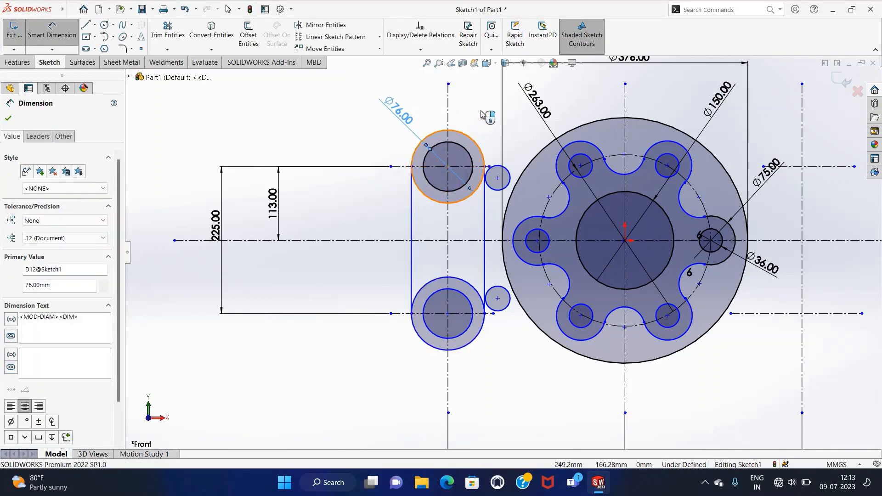
click(453, 98)
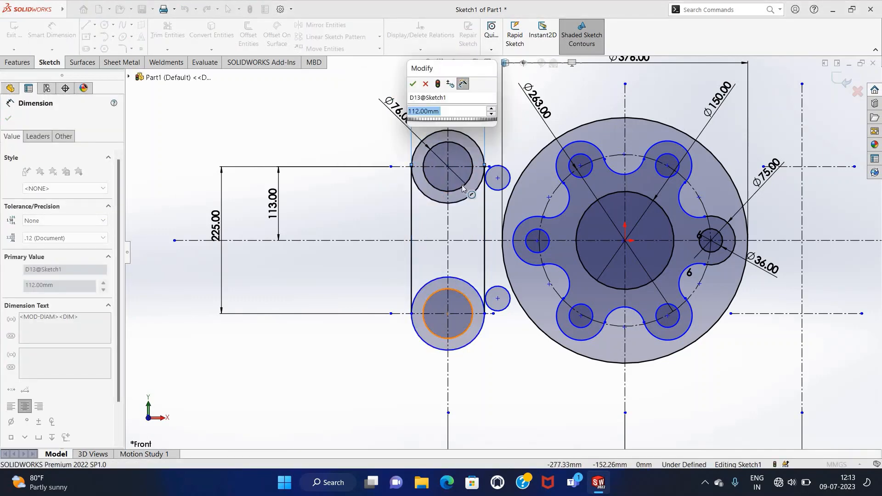
key(Return)
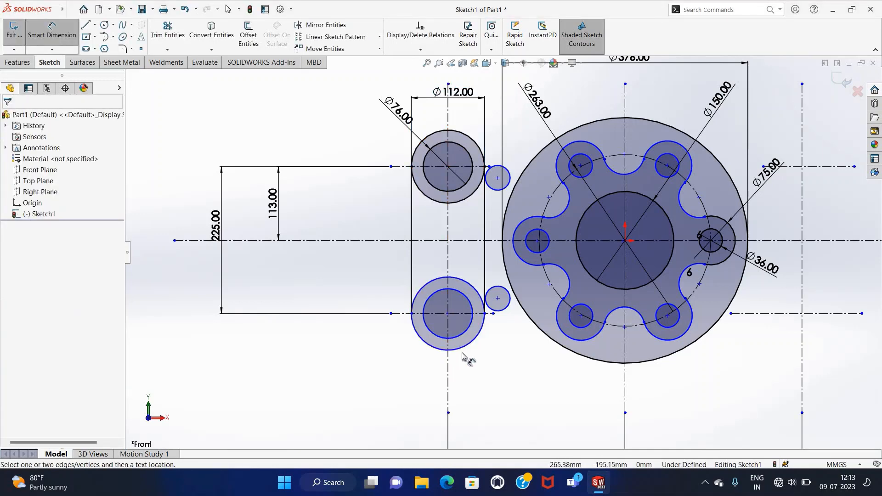
click(463, 355)
click(453, 378)
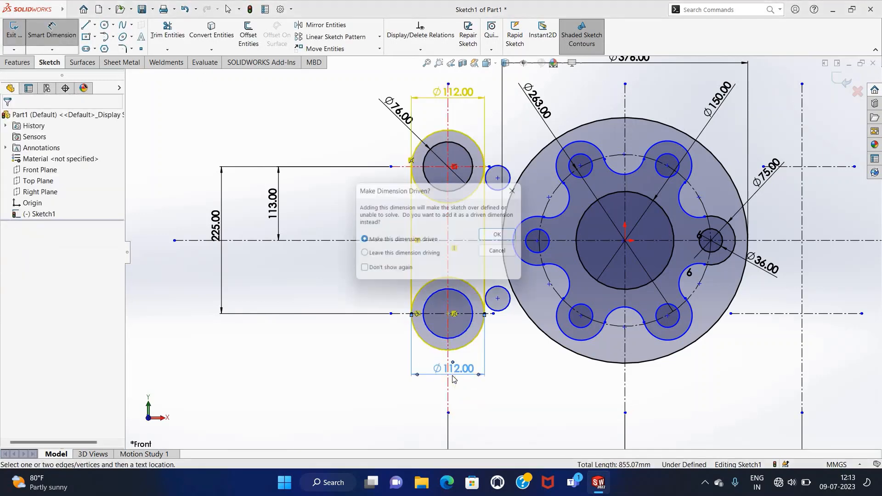
click(497, 251)
key(Escape)
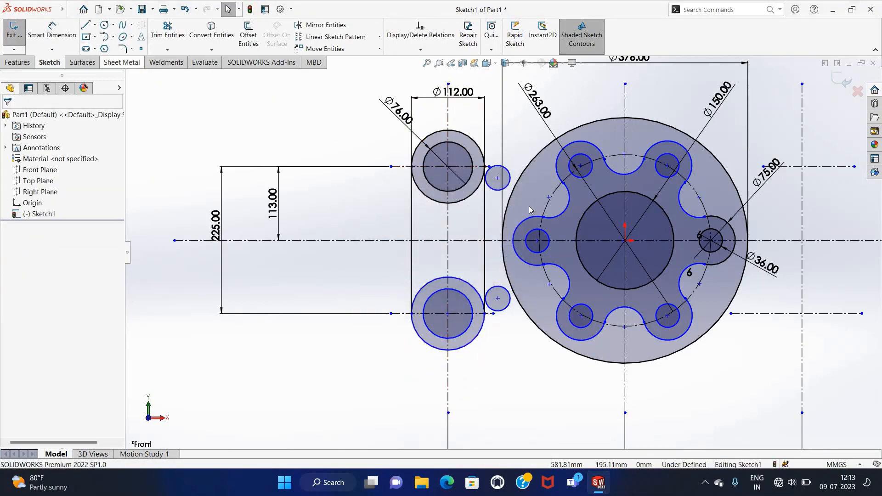
Step: Make the upper small circle in the gap tangent to the round plate's outer circle and to the lug's inner vertical line
click(505, 207)
ctrl+click(489, 189)
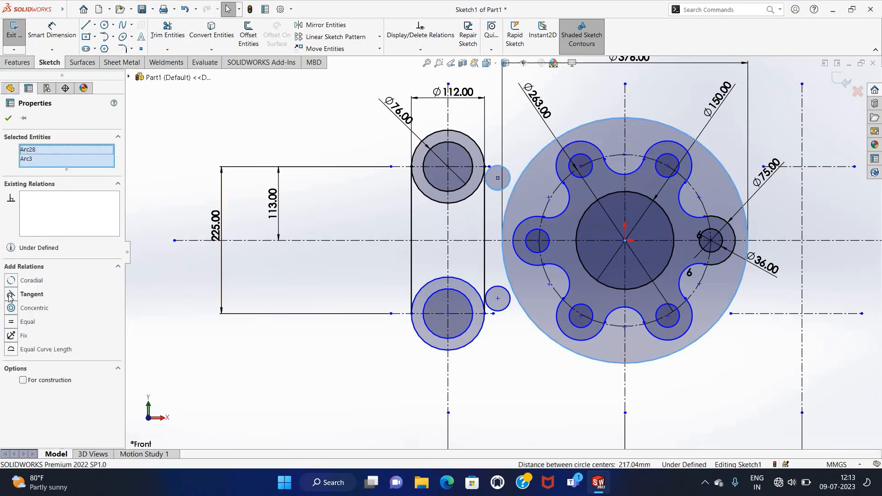
click(11, 295)
click(486, 205)
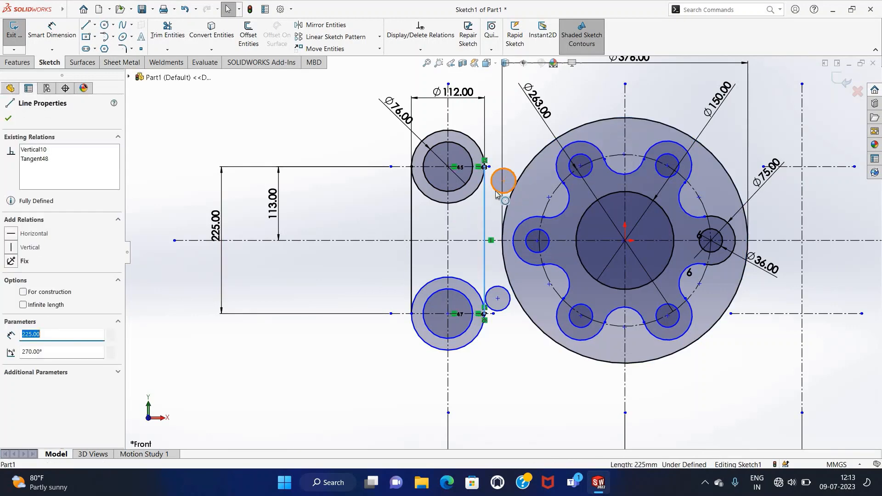
ctrl+click(503, 181)
click(11, 281)
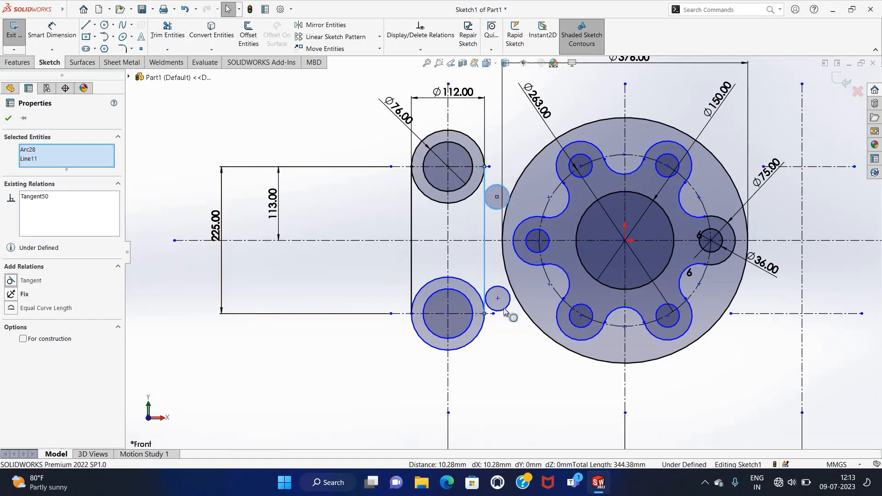
Step: Make the lower small circle tangent to the plate's outer circle and to the lug's inner vertical line
click(498, 299)
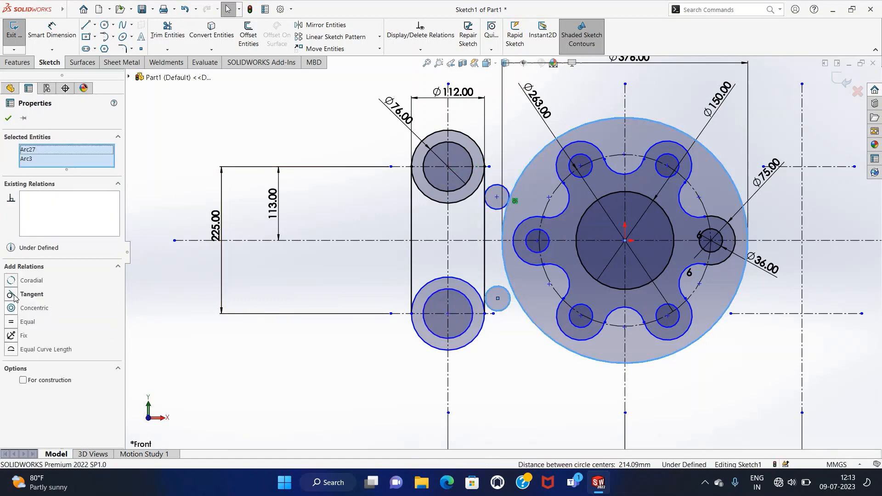
click(11, 295)
click(432, 356)
click(486, 284)
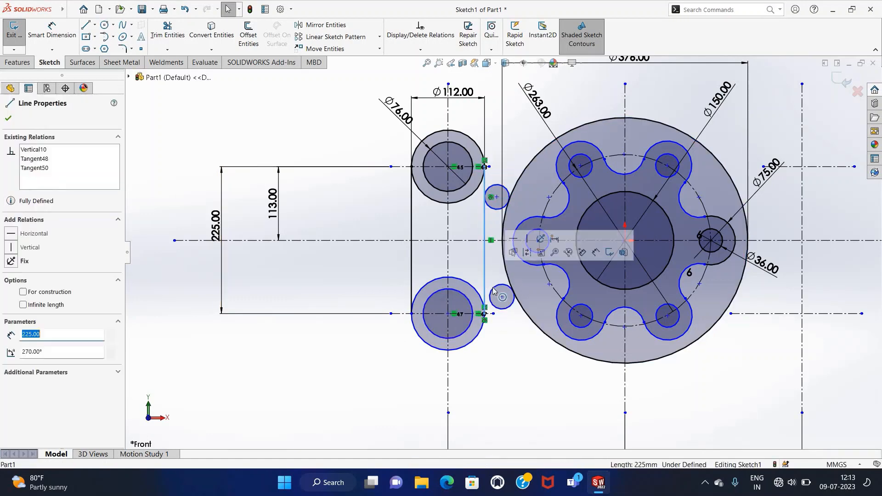
ctrl+click(502, 298)
click(10, 281)
click(487, 380)
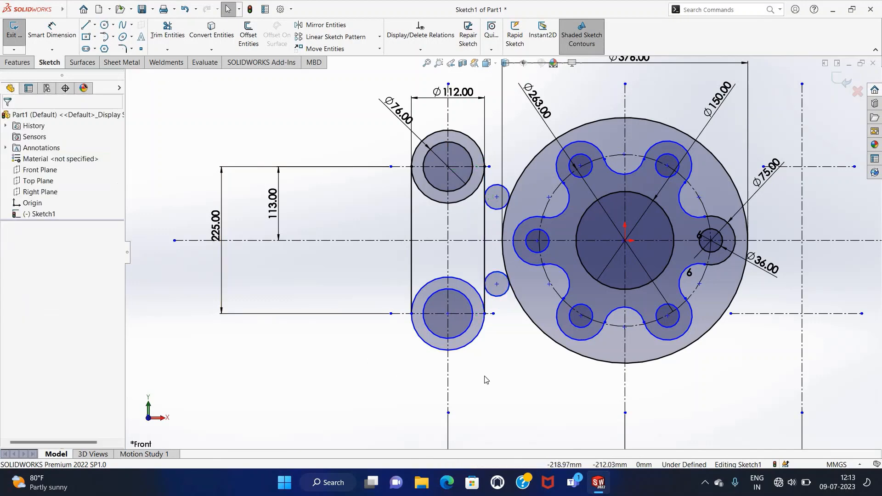
Step: Trim the inward-facing halves of both 112 mm circles, leaving a slot-shaped outline for the left lug
click(186, 46)
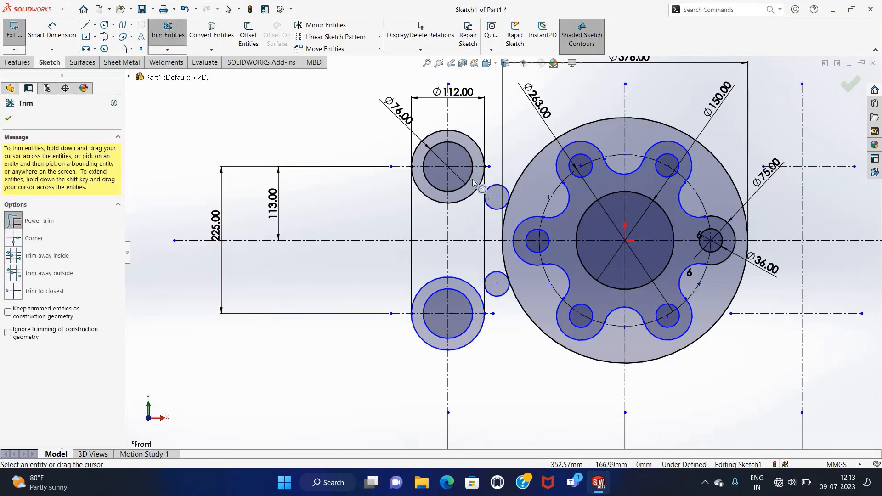
scroll(478, 182, down, 5)
drag(490, 185, 500, 212)
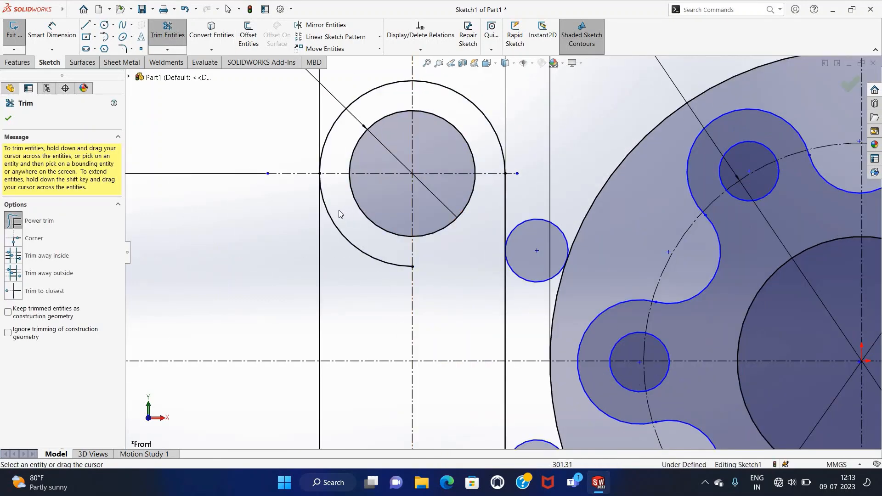
scroll(502, 252, up, 4)
drag(423, 369, 487, 362)
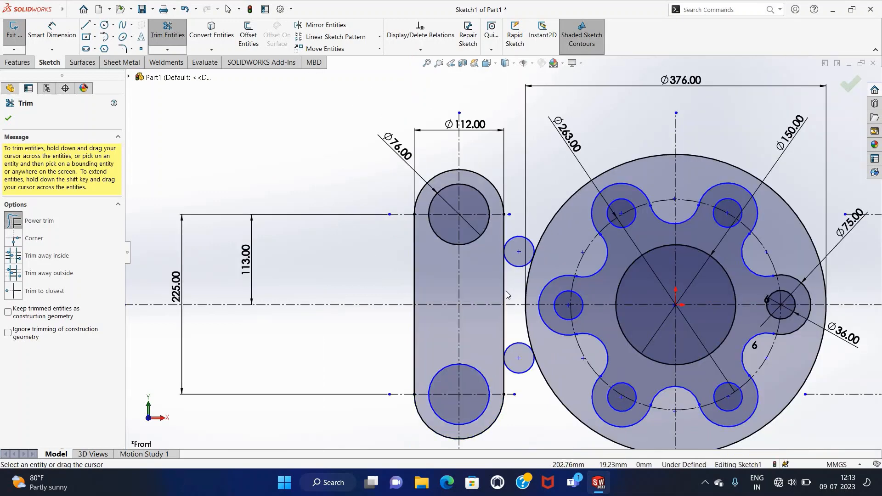
Step: Trim the line, plate arc and outer parts of the small circles between left lug and plate, forming a filleted connecting neck
drag(511, 294, 500, 296)
drag(504, 346, 529, 393)
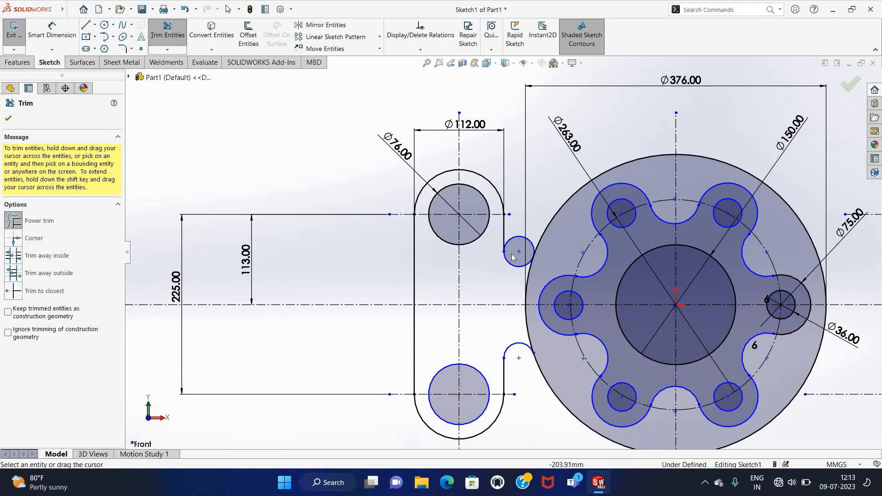
mouse_move(510, 234)
mouse_down()
mouse_move(535, 328)
mouse_move(473, 333)
mouse_up()
scroll(473, 334, up, 4)
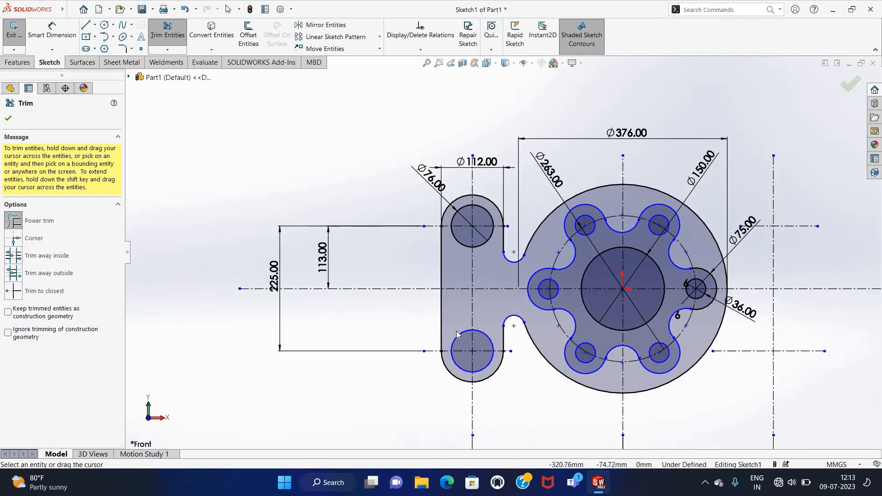
key(Escape)
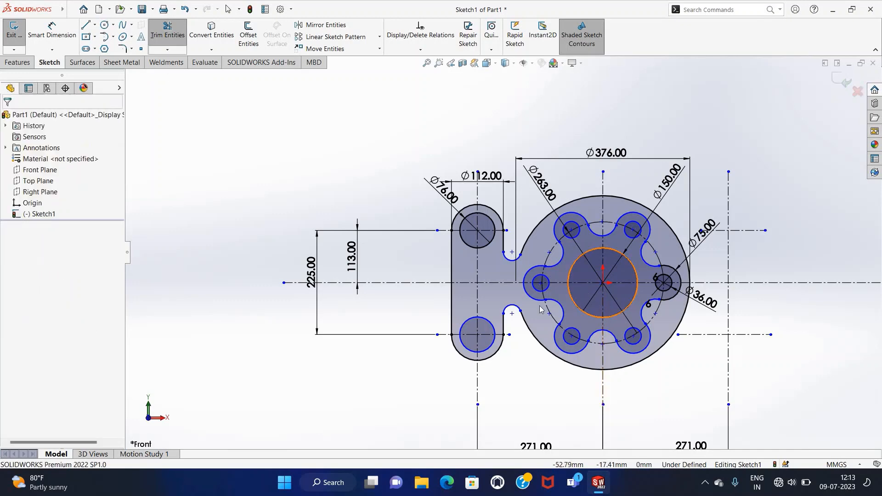
Step: Mirror the left lug with its holes, fillet arcs and centerlines about the plate's vertical centerline, excluding the plate's outer circle
scroll(248, 135, up, 2)
click(317, 24)
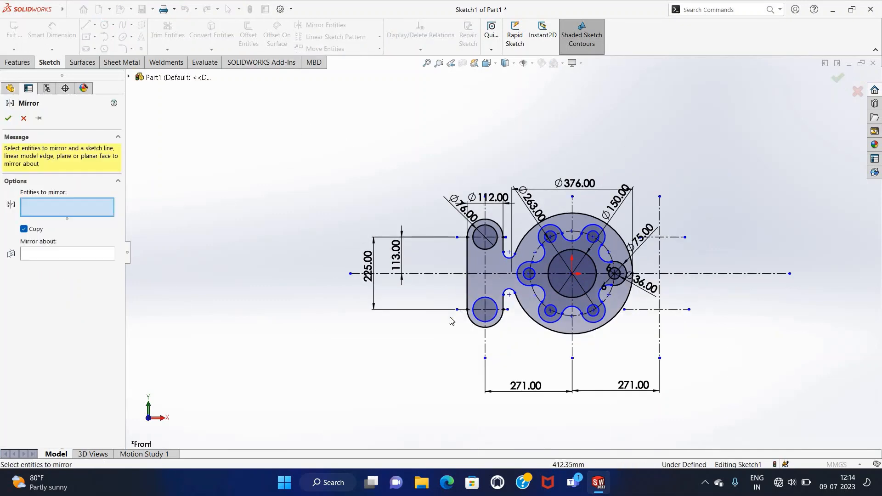
scroll(506, 319, down, 2)
click(512, 321)
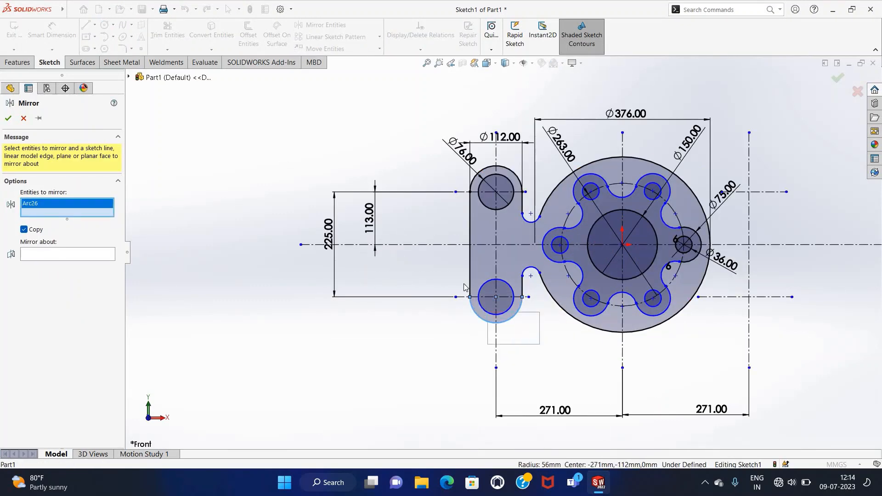
drag(420, 187, 416, 157)
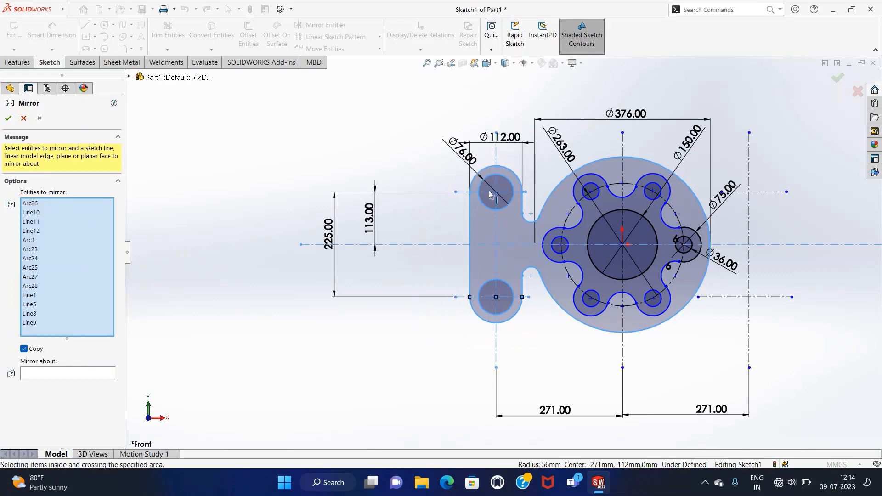
click(556, 190)
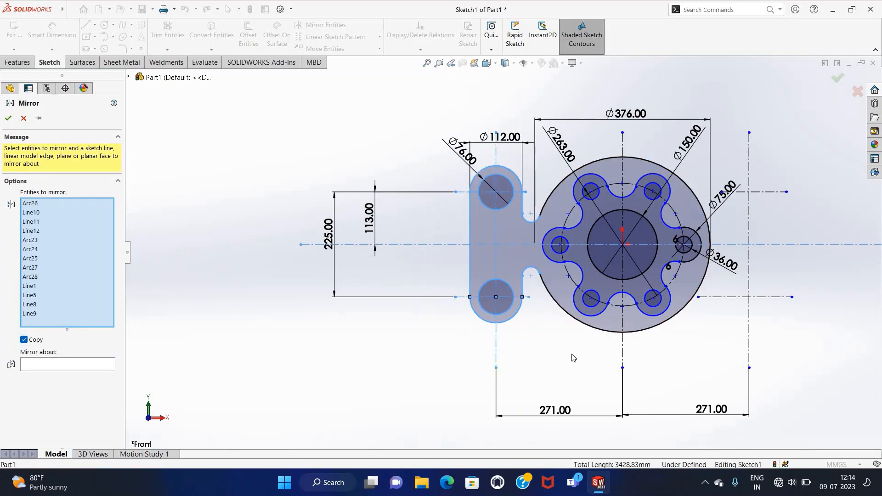
click(69, 368)
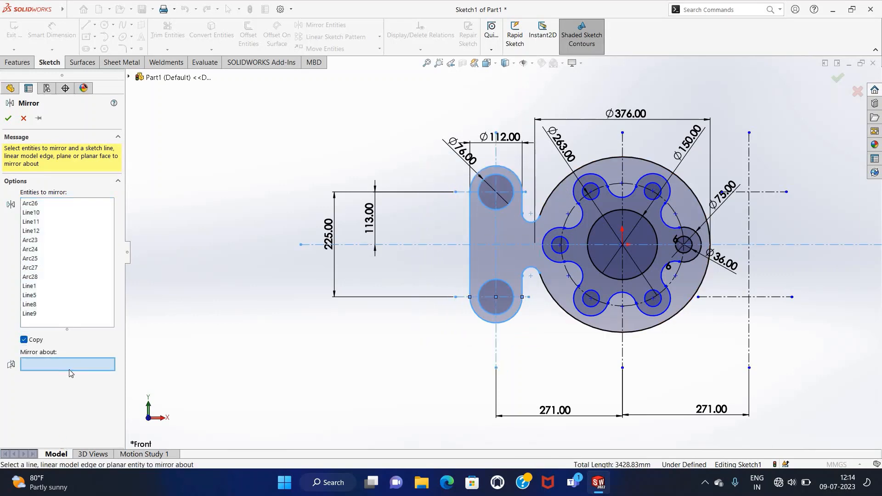
click(624, 349)
click(8, 118)
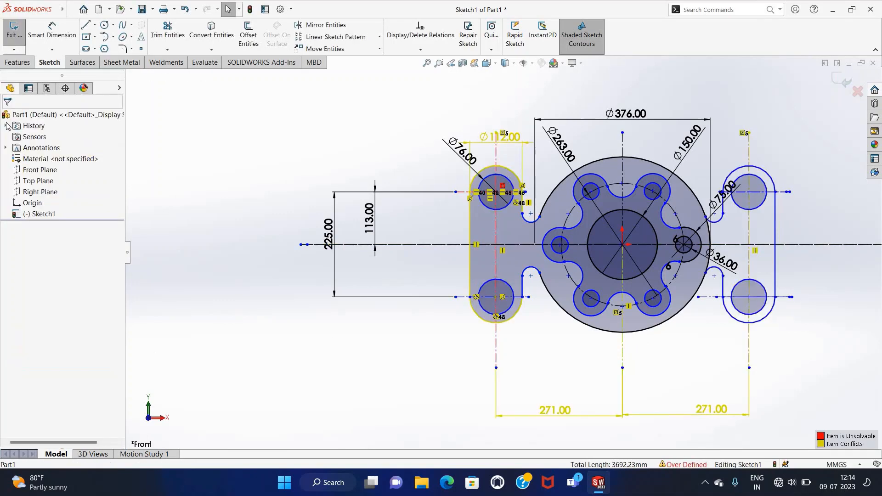
Step: Delete the 271 mm dimension between the left lug's centerline and the plate's vertical centerline
key(f)
click(452, 357)
key(Delete)
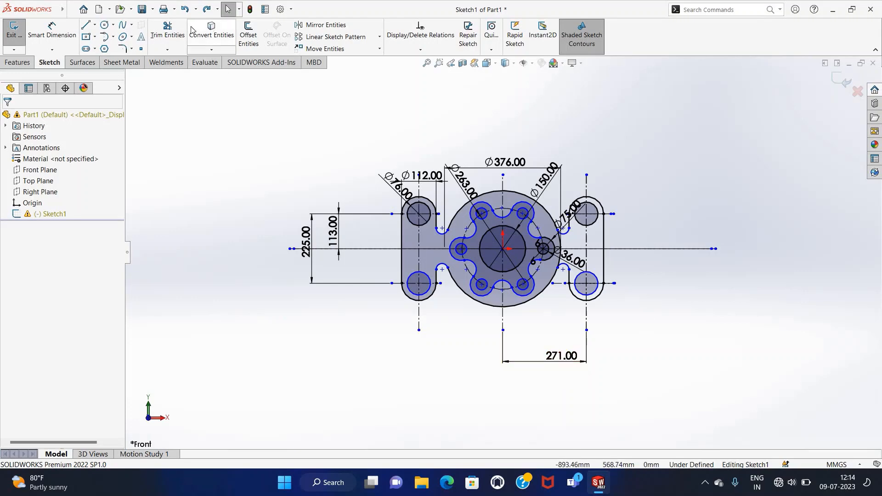
Step: Trim the plate's outer arc between the two mirrored fillets, joining the plate with the right lug
click(167, 30)
scroll(692, 256, down, 3)
drag(464, 229, 452, 259)
key(ctrl+z)
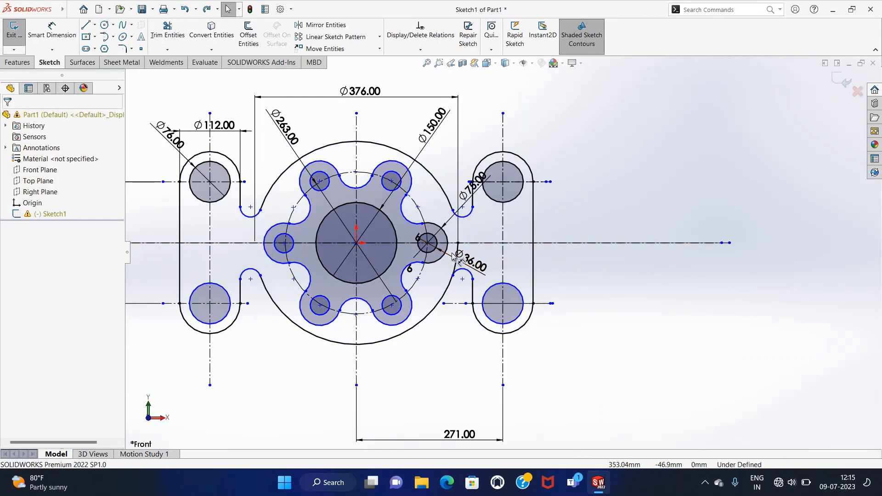
click(168, 30)
scroll(364, 200, down, 3)
drag(531, 317, 520, 320)
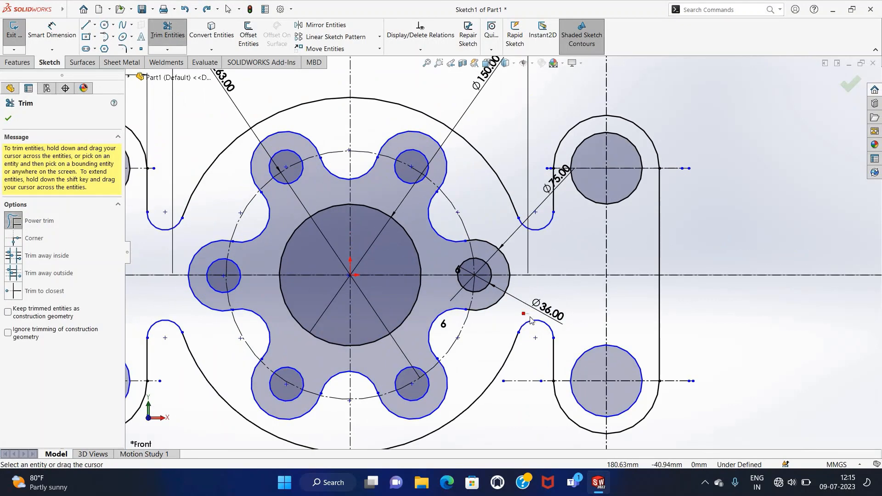
click(427, 63)
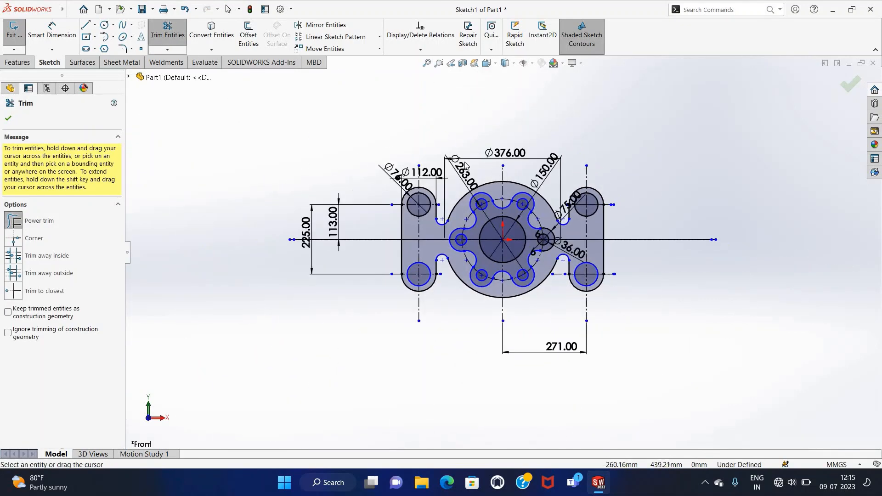
key(Escape)
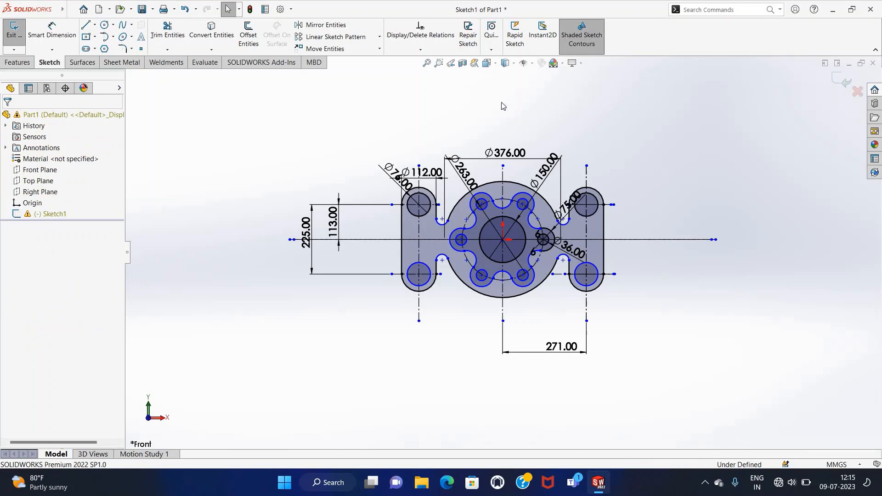
Step: Hide the sketch dimensions, and switch the display of sketch relations on and back off
click(524, 63)
click(525, 153)
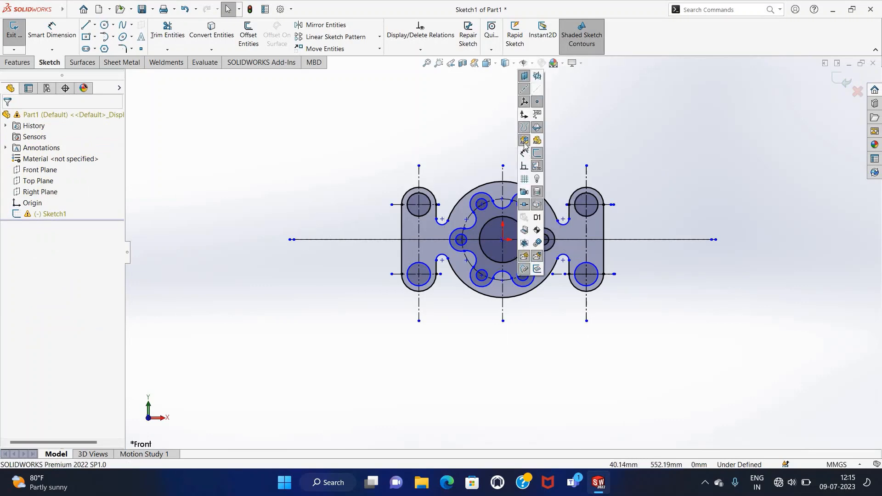
click(524, 166)
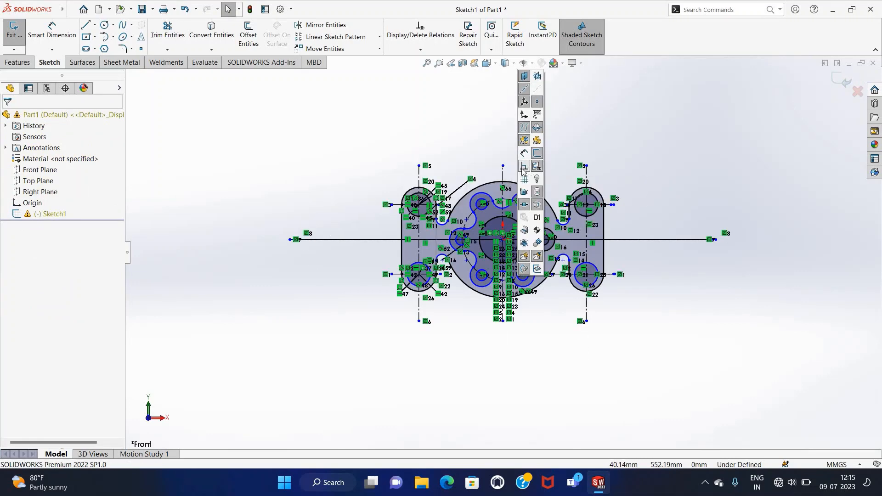
click(524, 166)
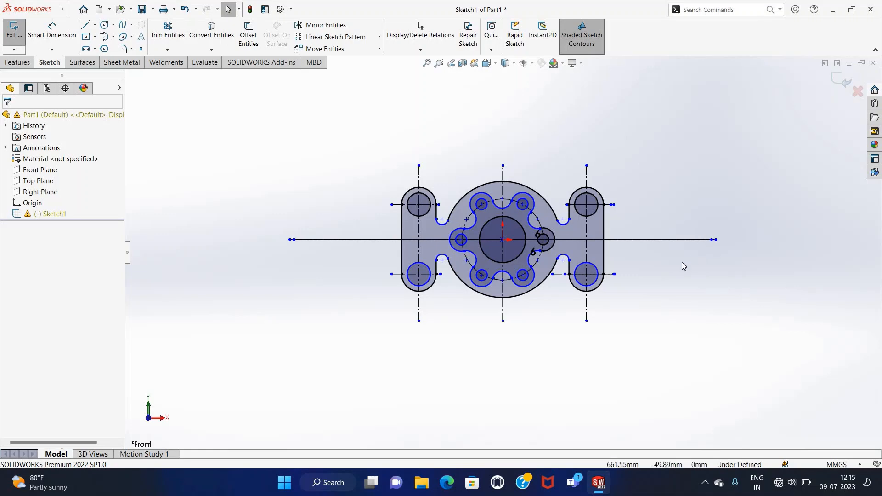
Step: Save the part as Sketch 8 in the Models folder
mouse_move(37, 9)
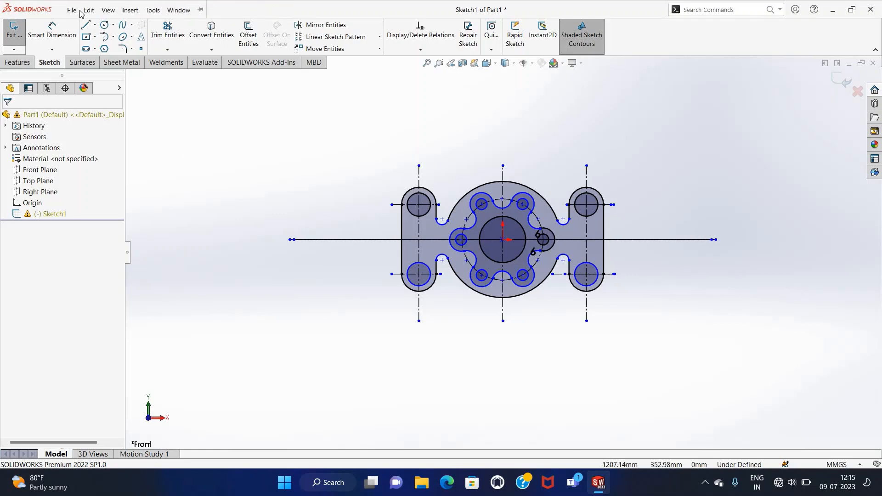
click(71, 10)
click(93, 129)
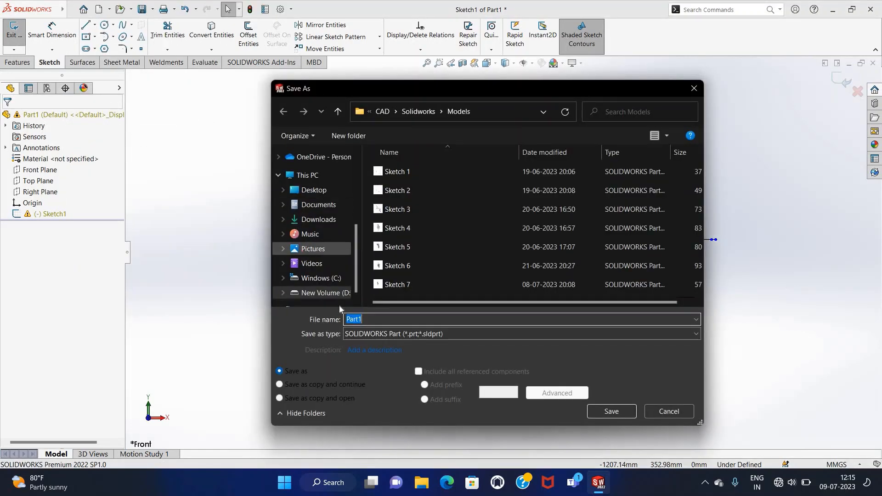
click(418, 286)
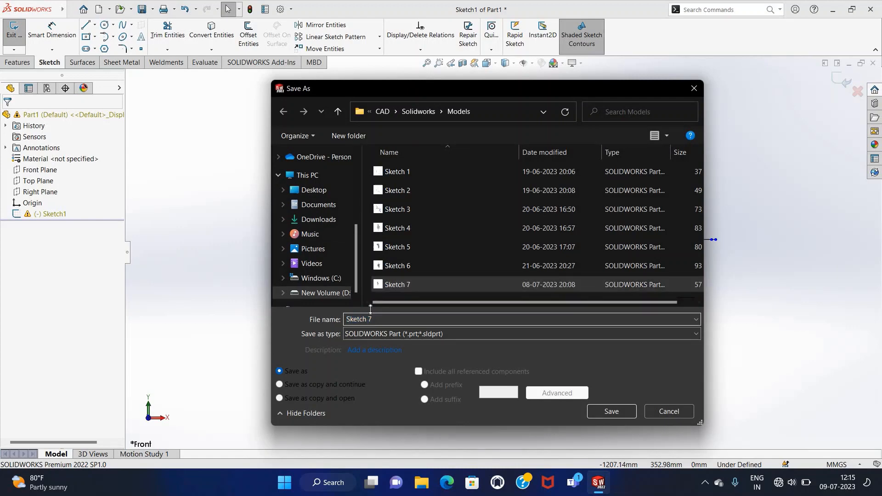
key(BackSpace)
text(8)
key(Return)
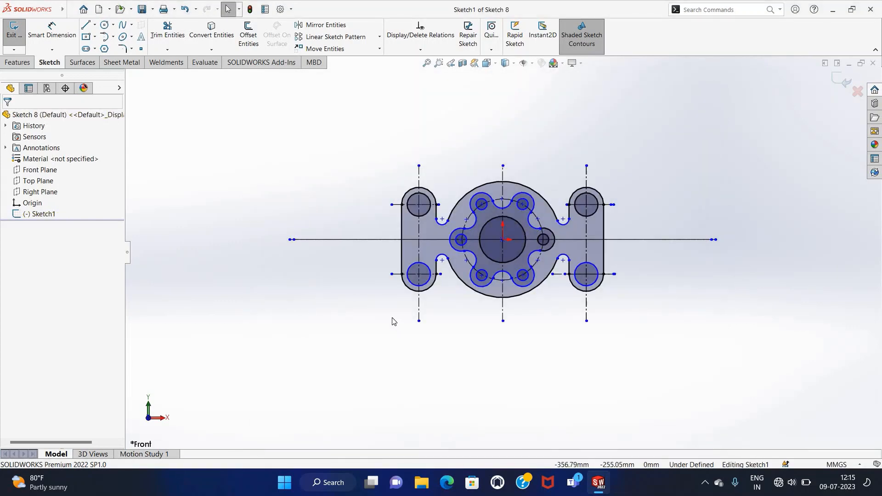